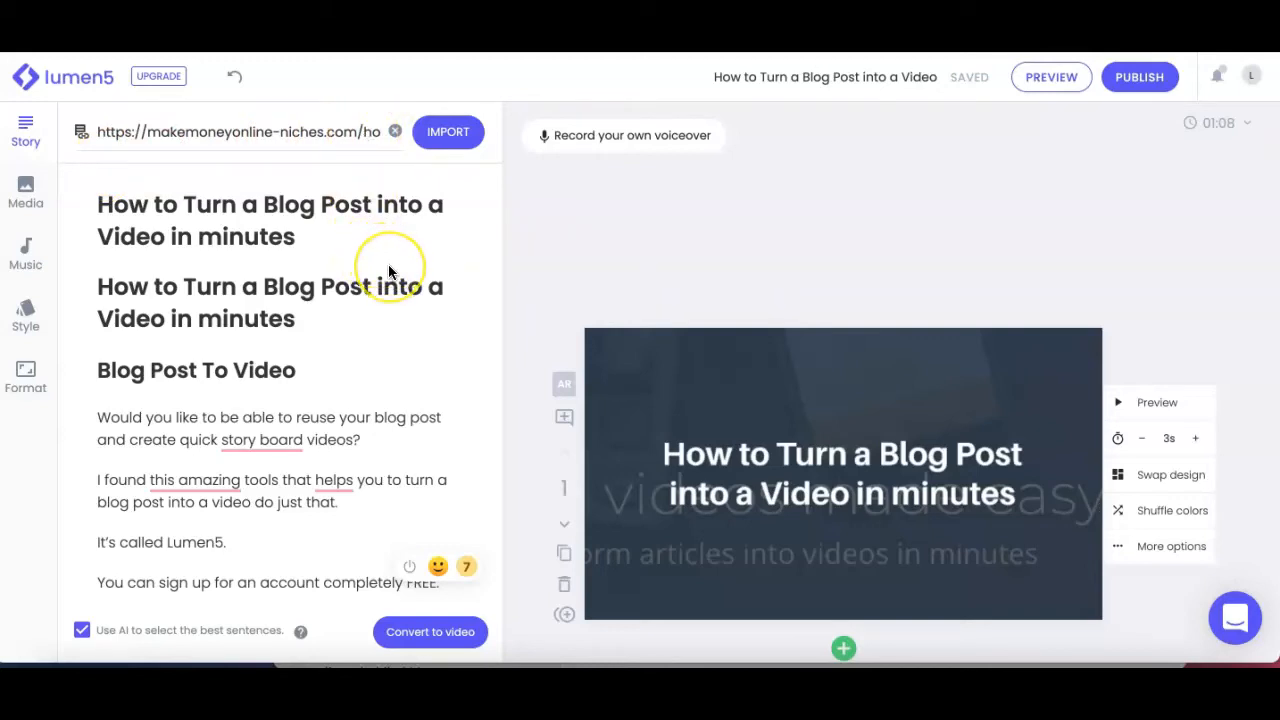
Step: Read through the imported blog post text, from its title down to the closing notes on publishing and rendering
scroll(390, 271, down, 1)
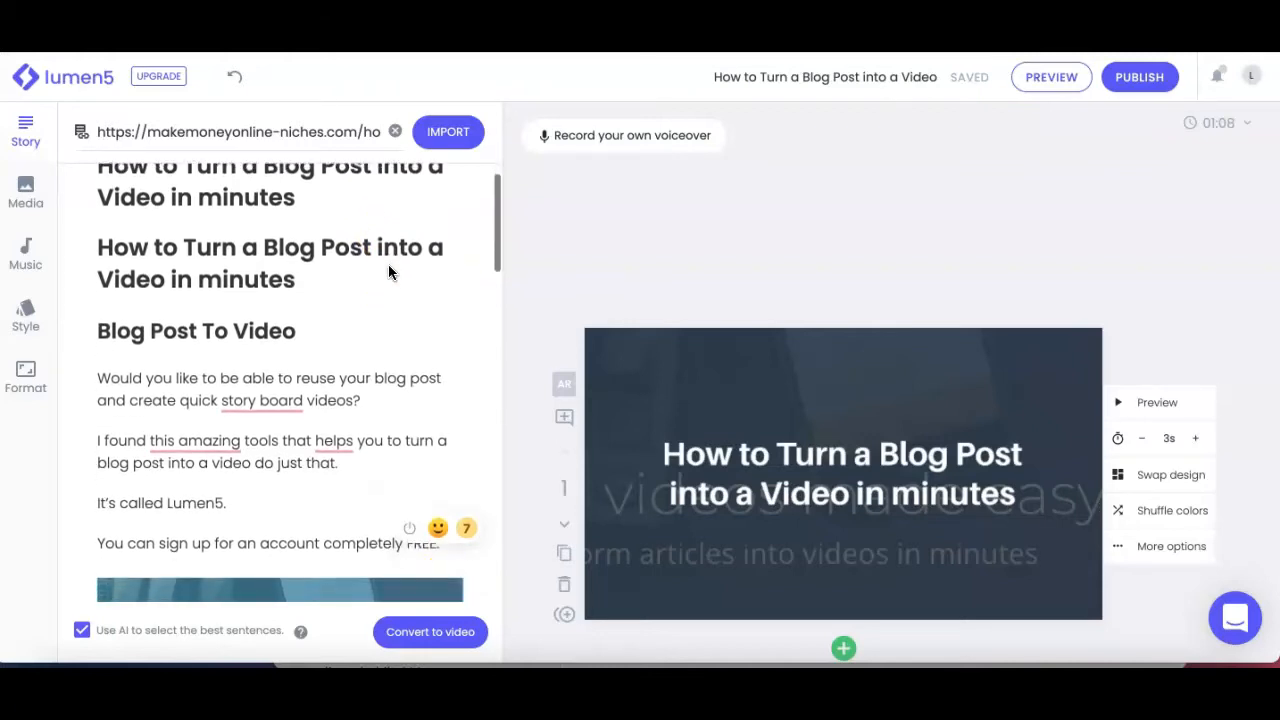
scroll(389, 271, down, 1)
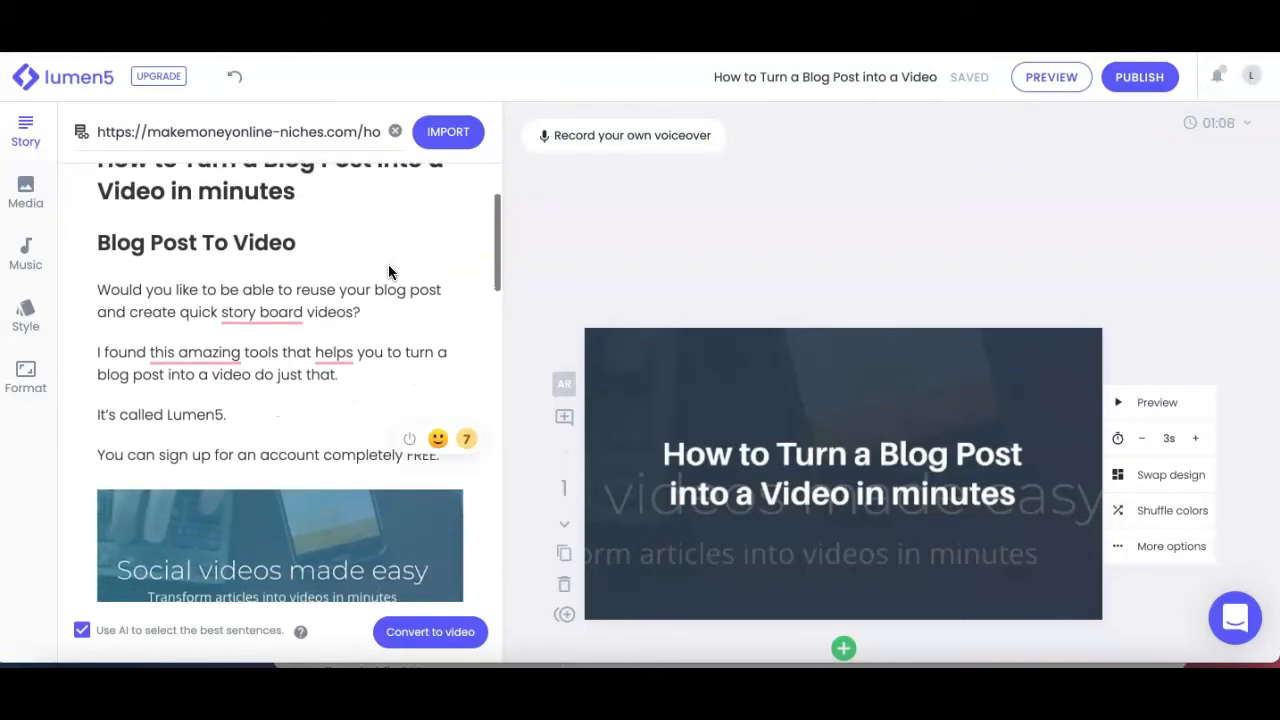
scroll(383, 374, down, 2)
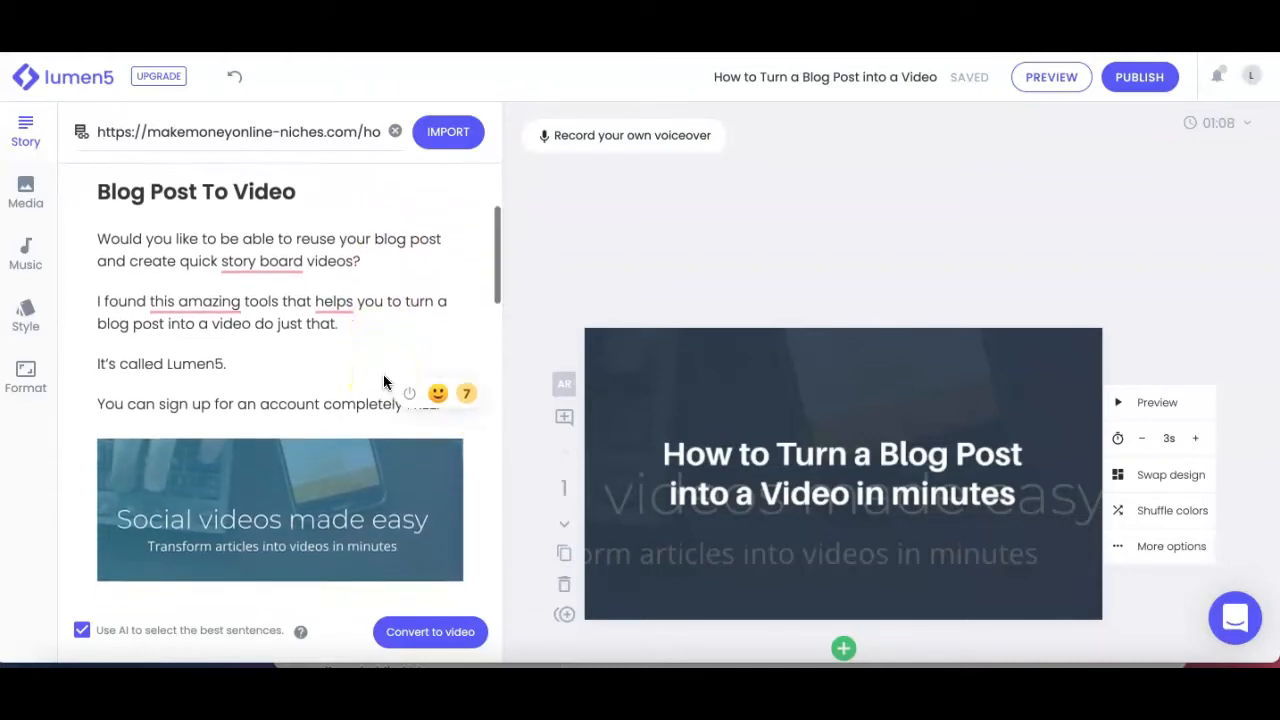
scroll(383, 374, down, 2)
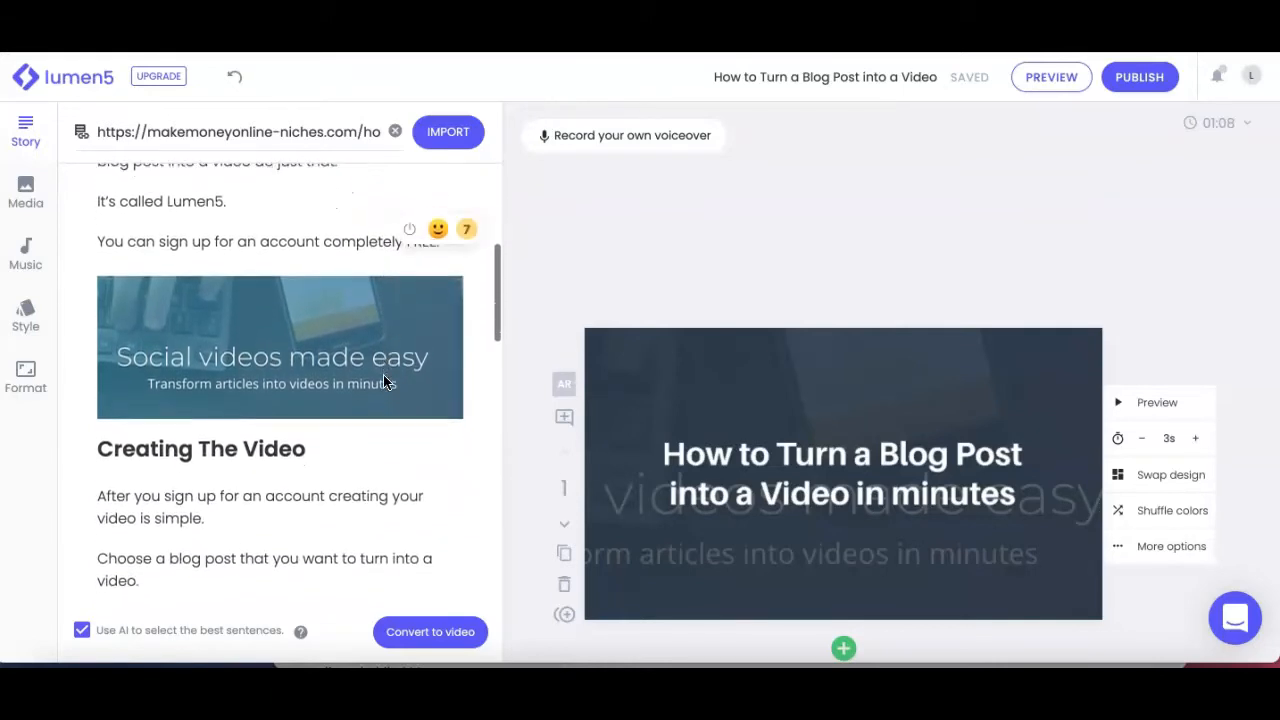
scroll(383, 374, down, 1)
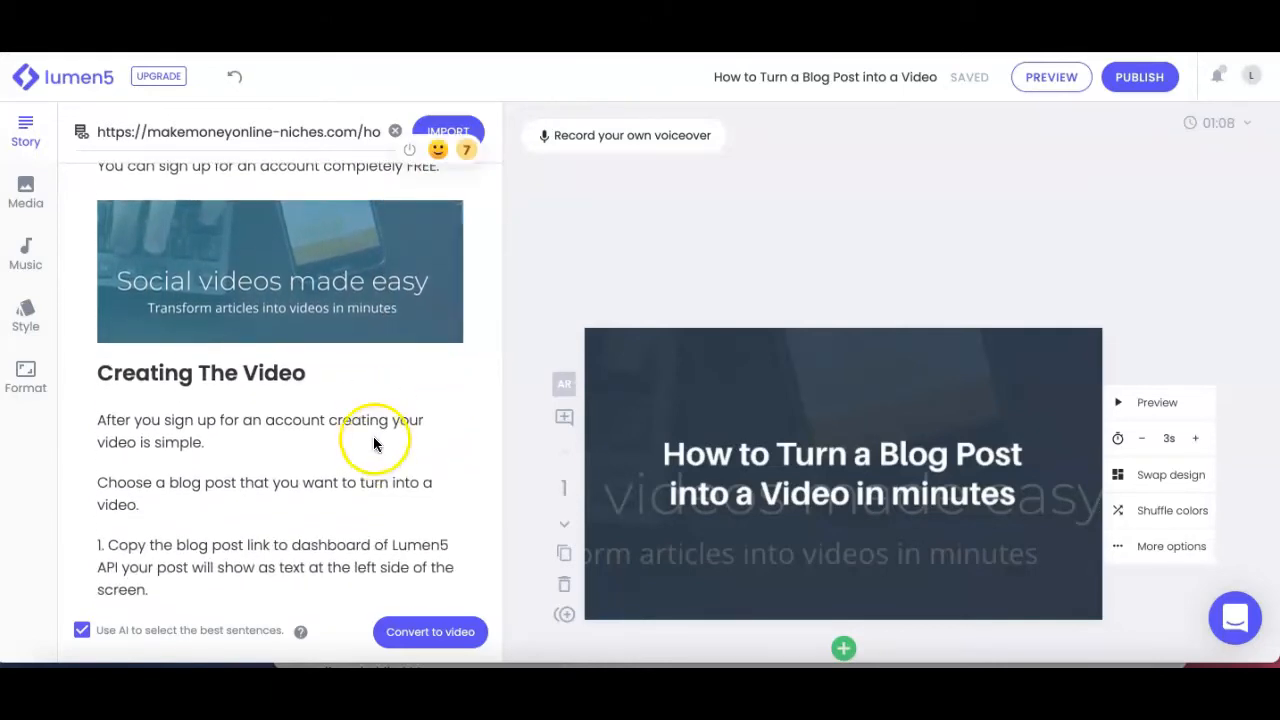
scroll(375, 428, down, 4)
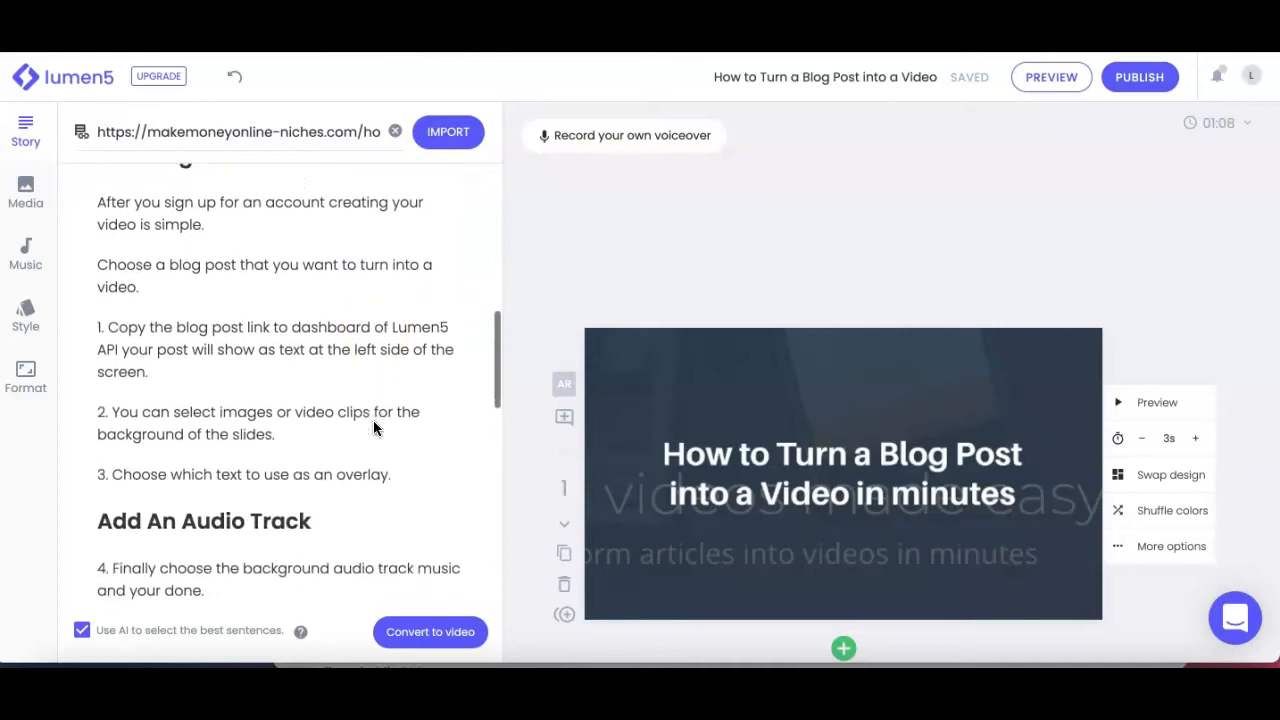
scroll(373, 420, down, 5)
click(495, 403)
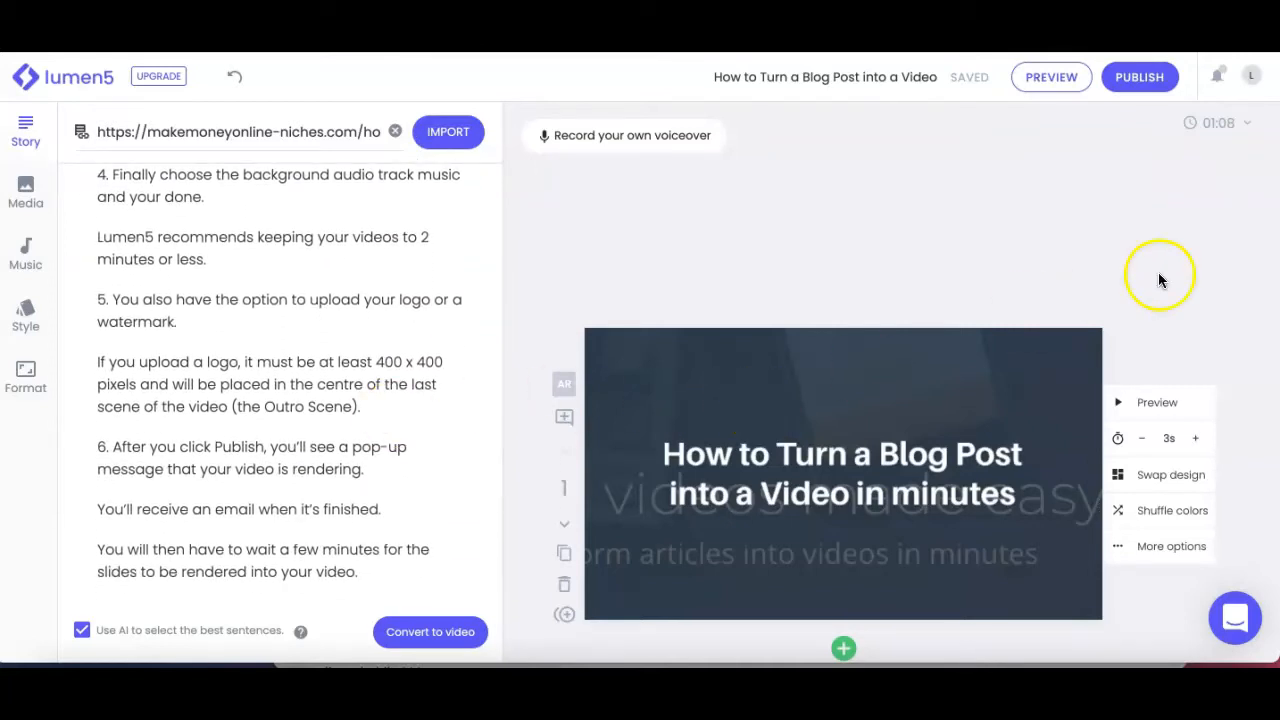
Step: Set the duration of the opening title scene to 5 seconds
scroll(1147, 300, down, 1)
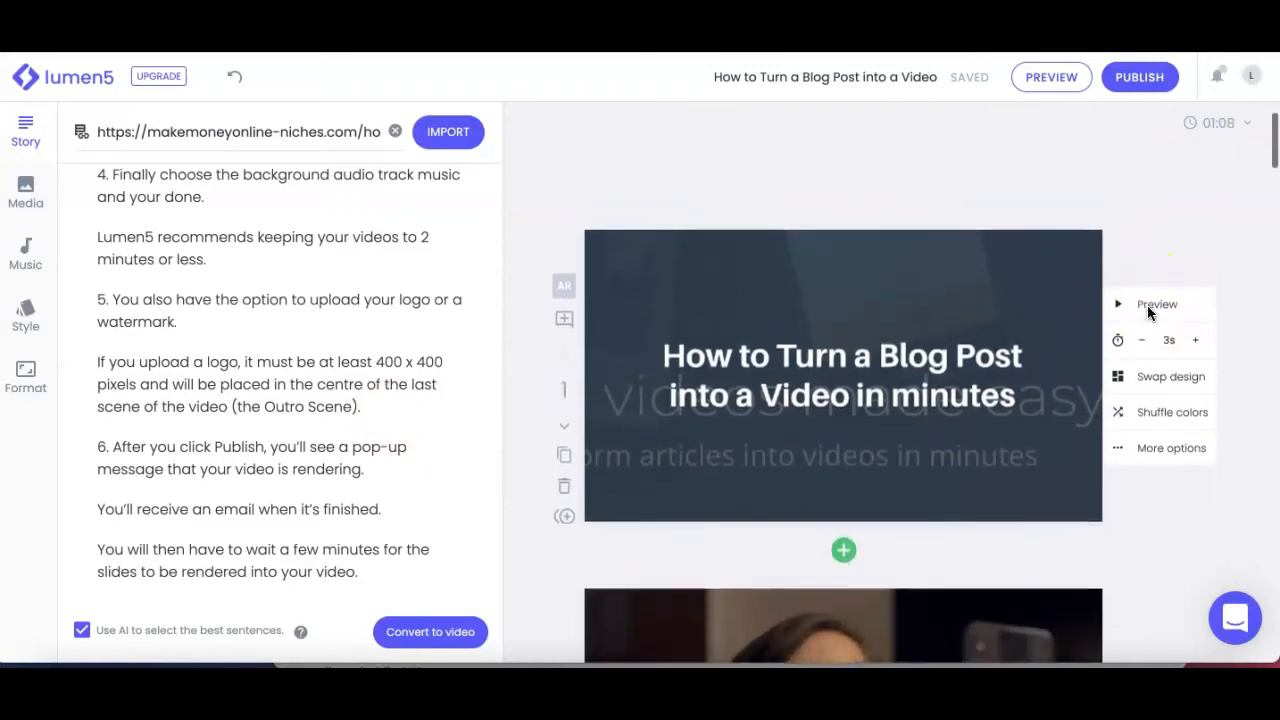
scroll(1147, 310, down, 1)
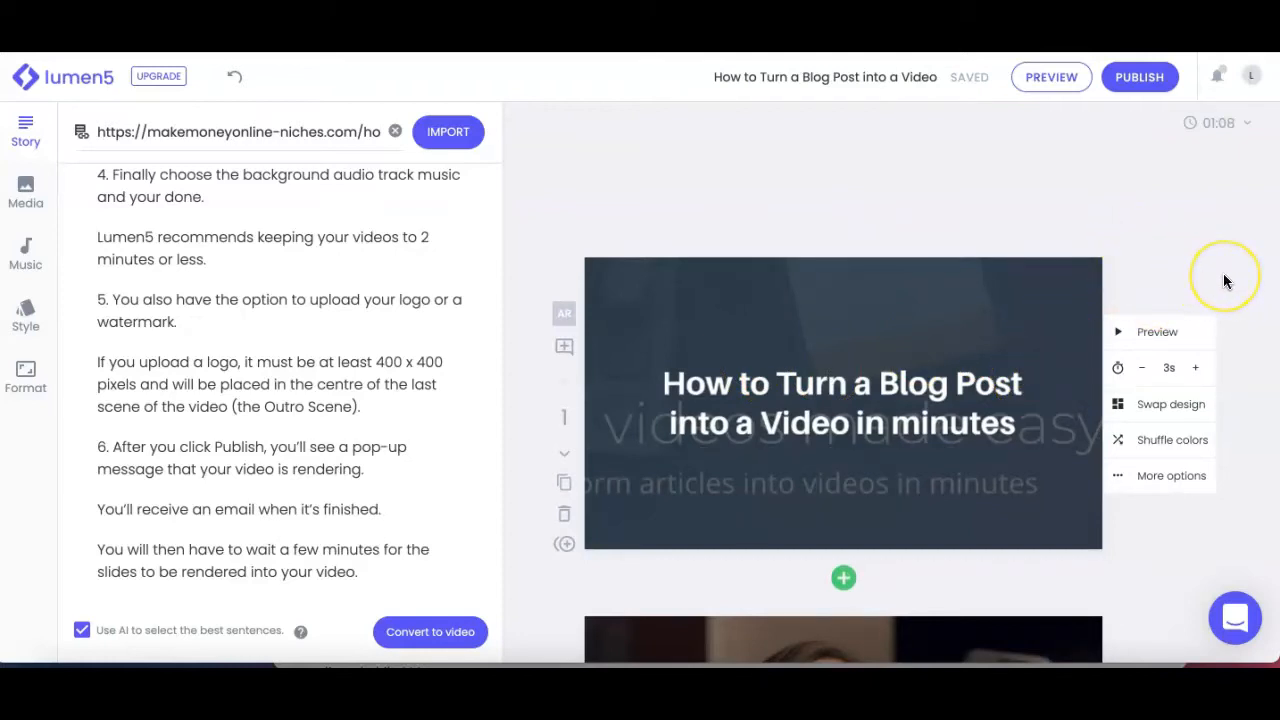
scroll(1225, 281, down, 1)
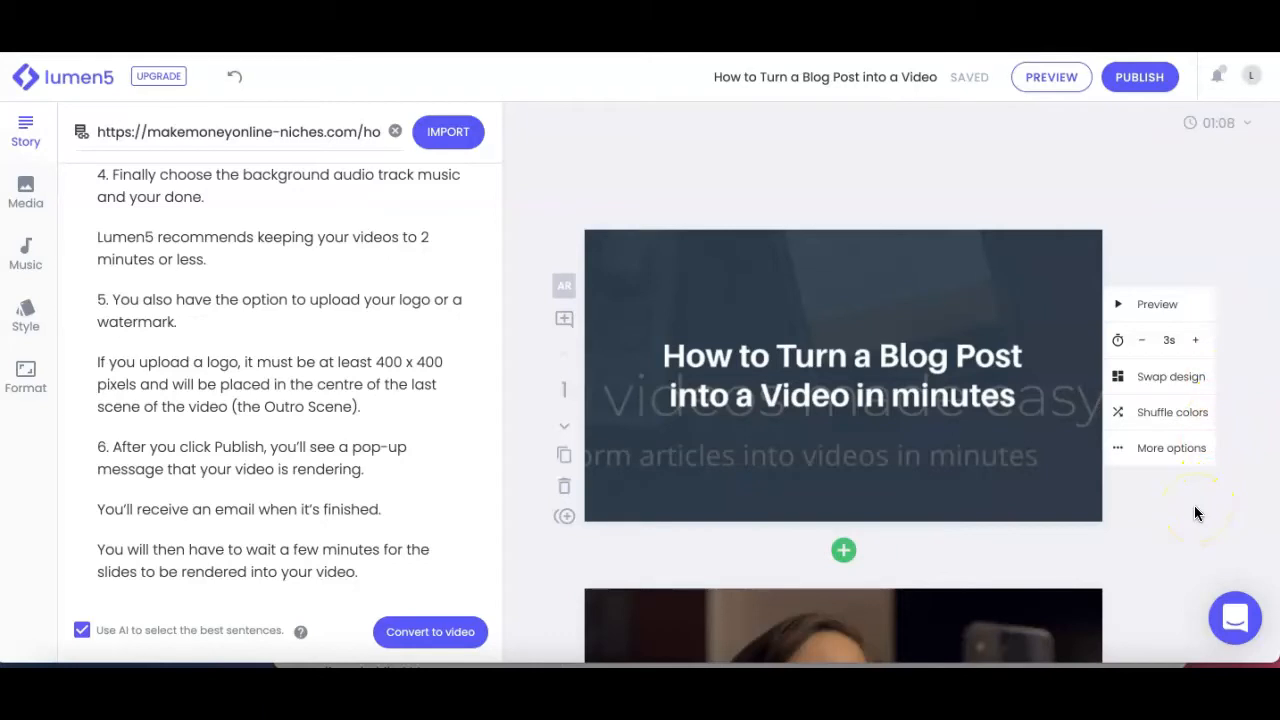
scroll(1196, 512, down, 3)
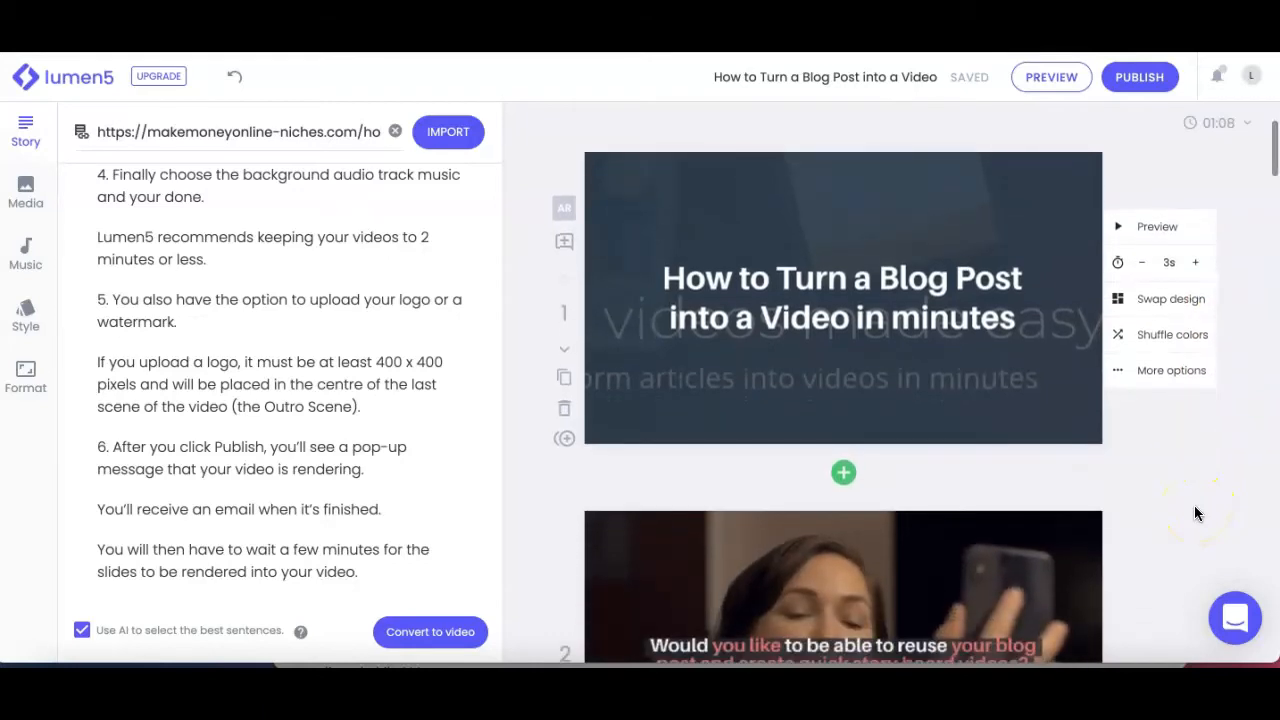
scroll(1195, 512, down, 1)
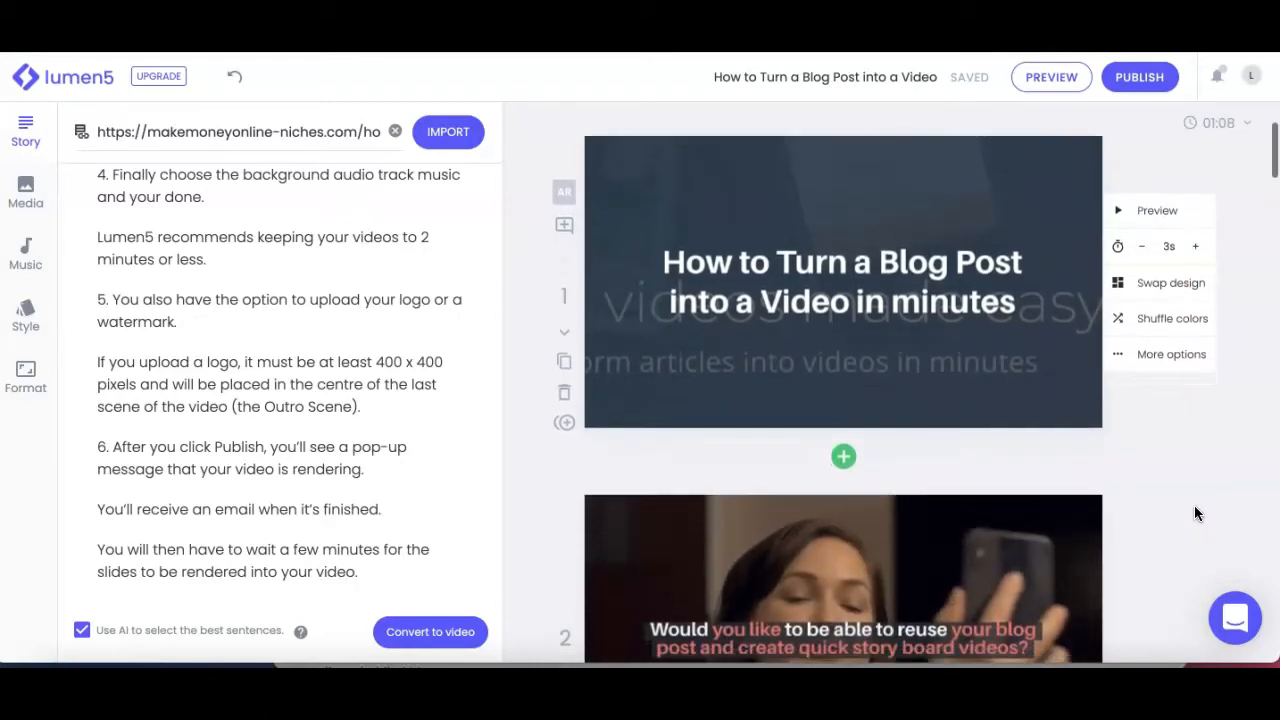
scroll(1195, 508, down, 1)
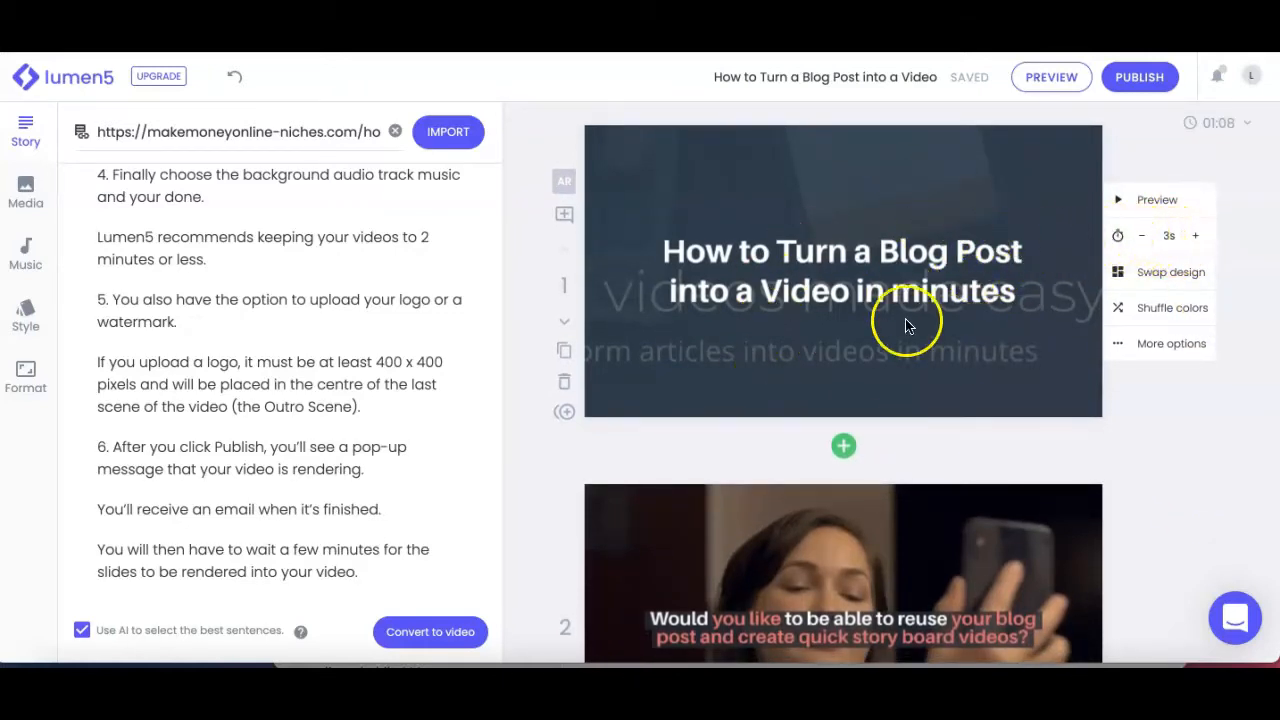
click(1197, 237)
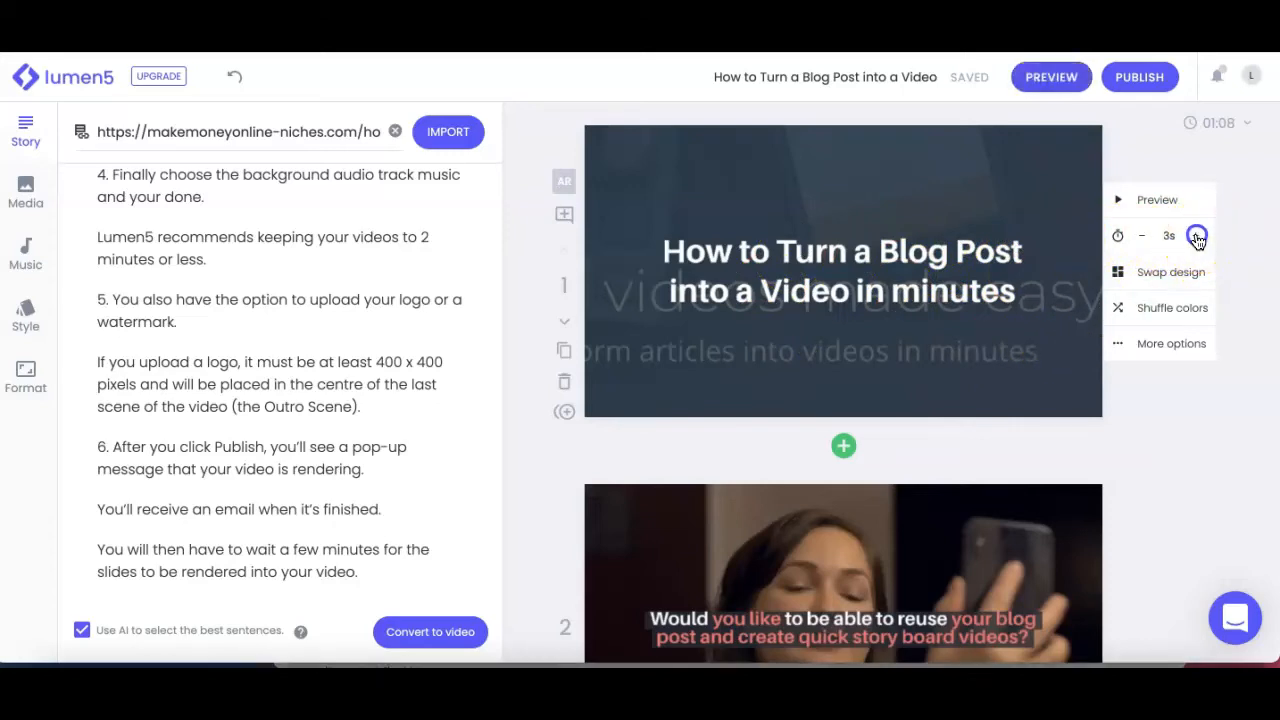
click(1201, 237)
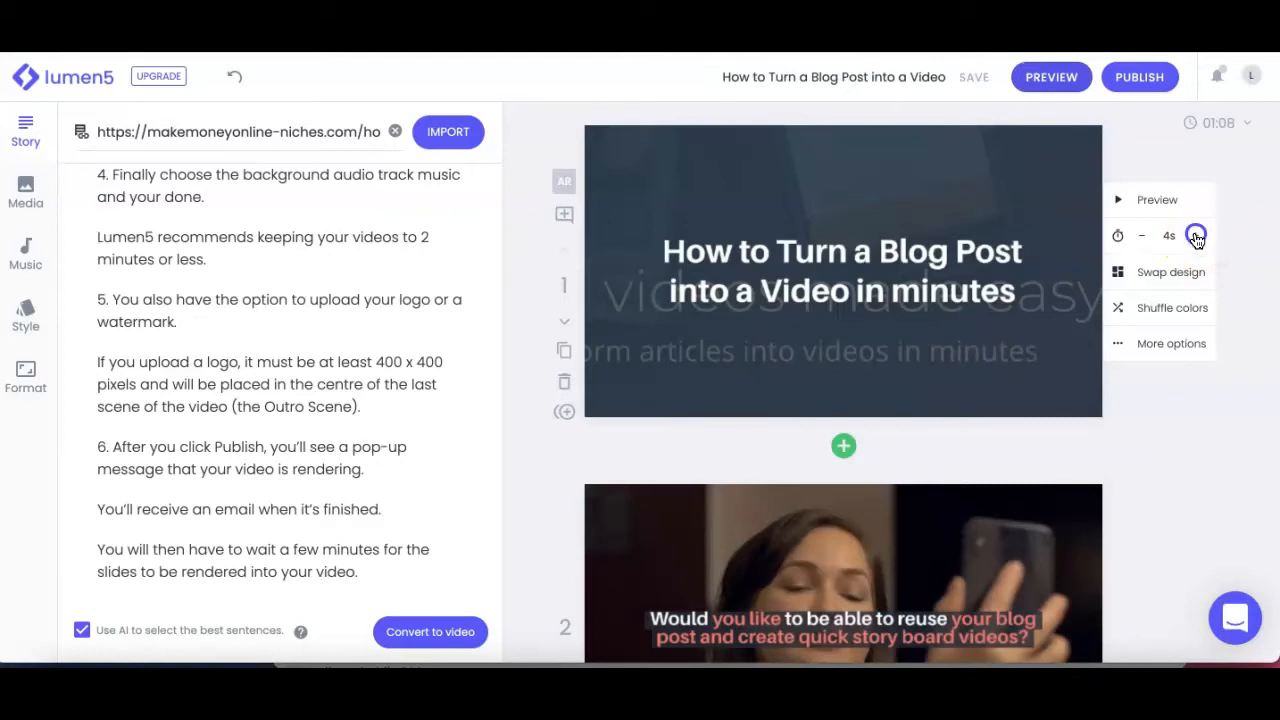
click(1196, 241)
click(1196, 241)
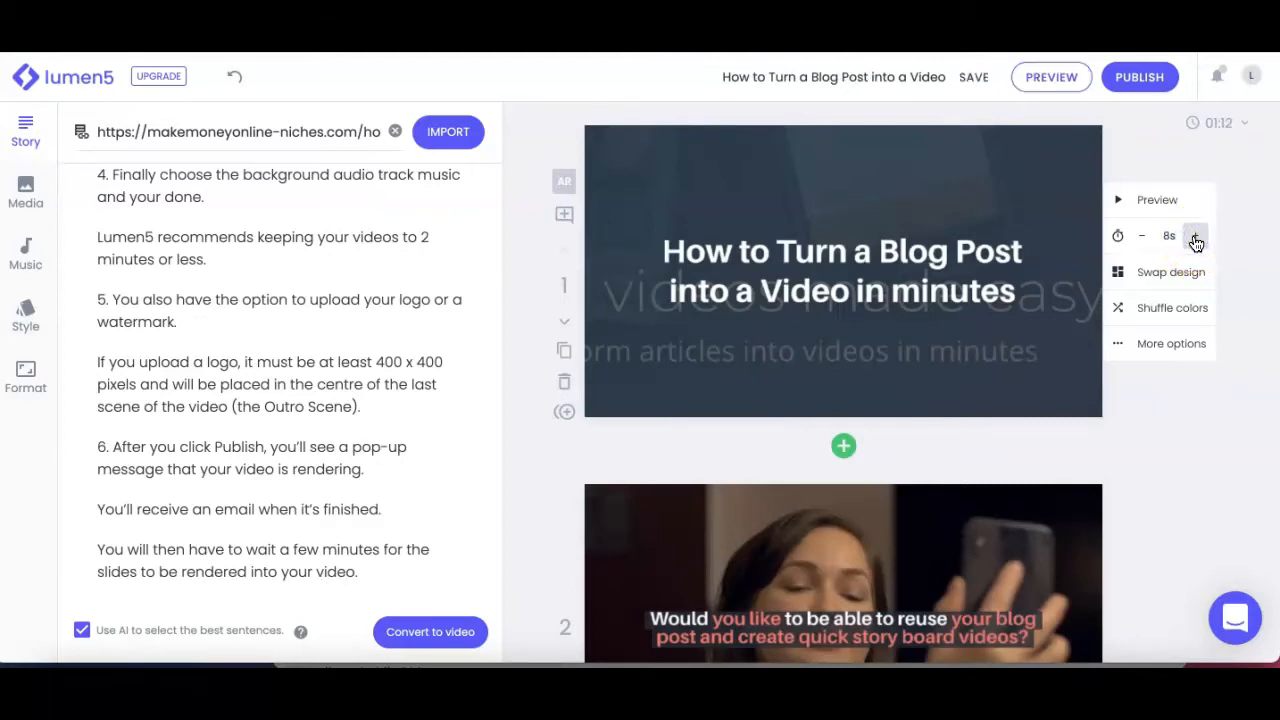
click(1142, 238)
click(1145, 239)
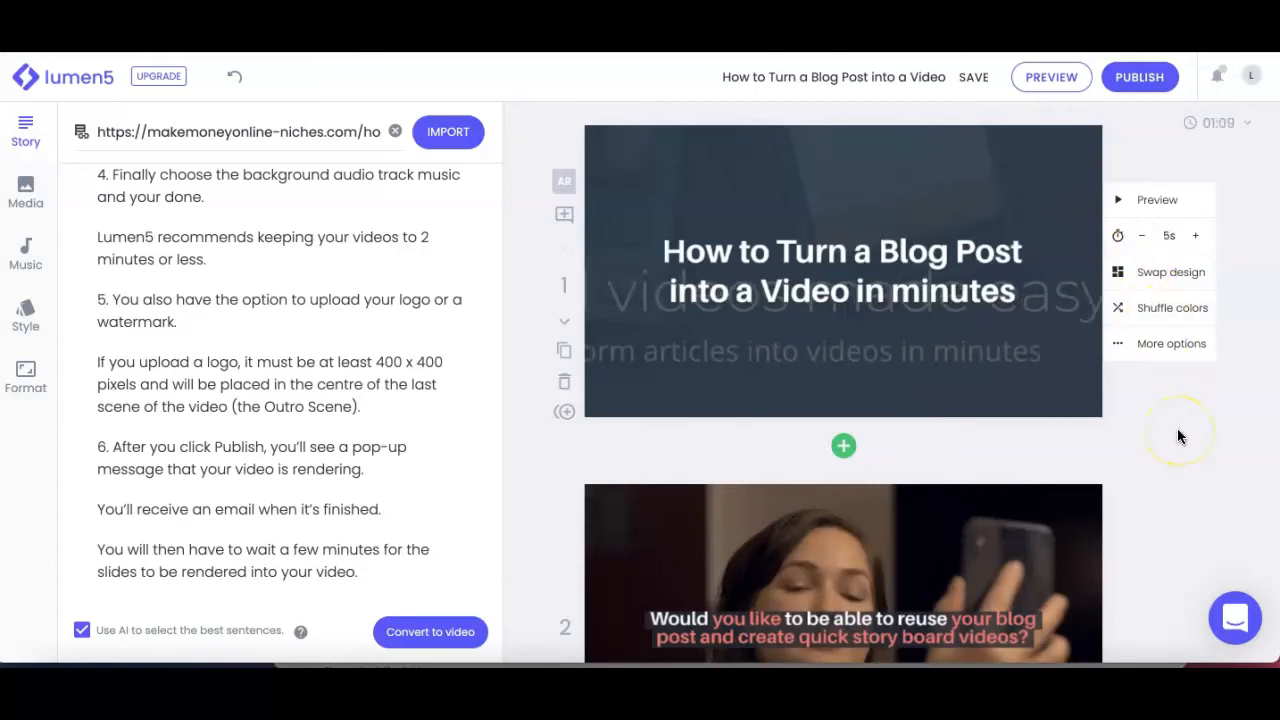
Step: Swap the opening title scene to the design with dark text in a white box over the teal background image
scroll(1177, 430, down, 1)
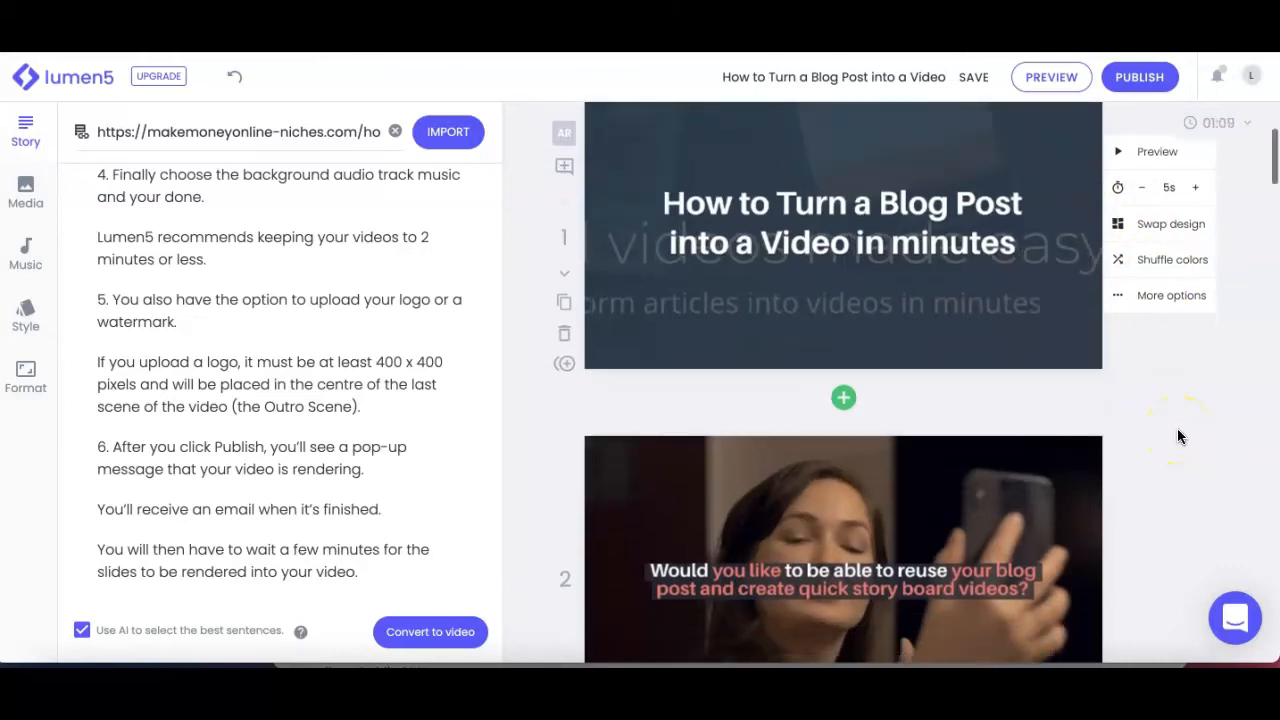
click(1122, 226)
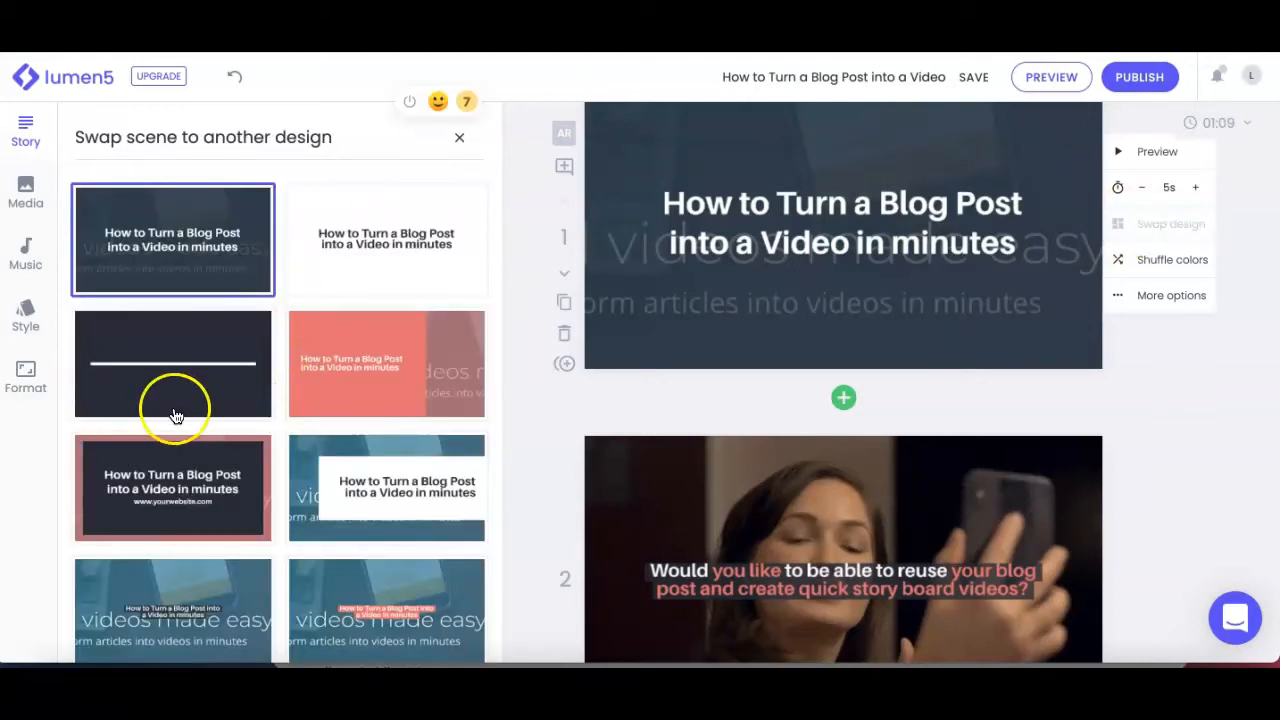
scroll(340, 565, down, 1)
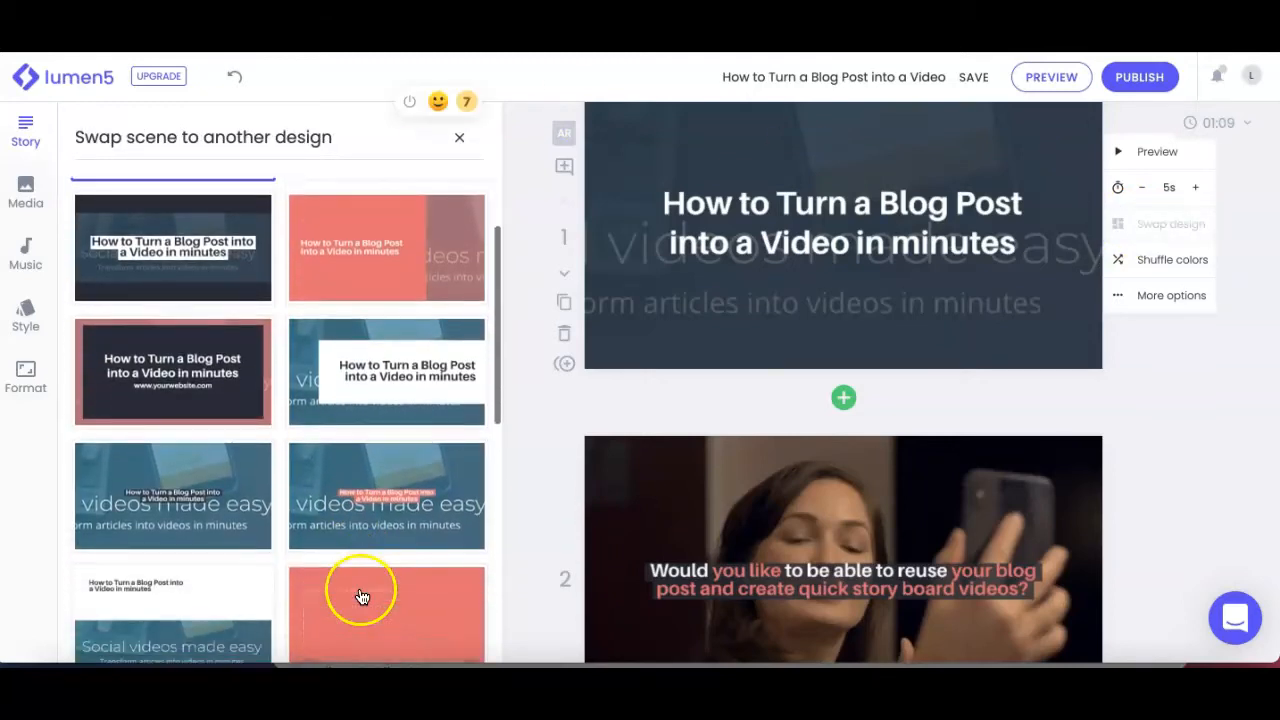
click(328, 386)
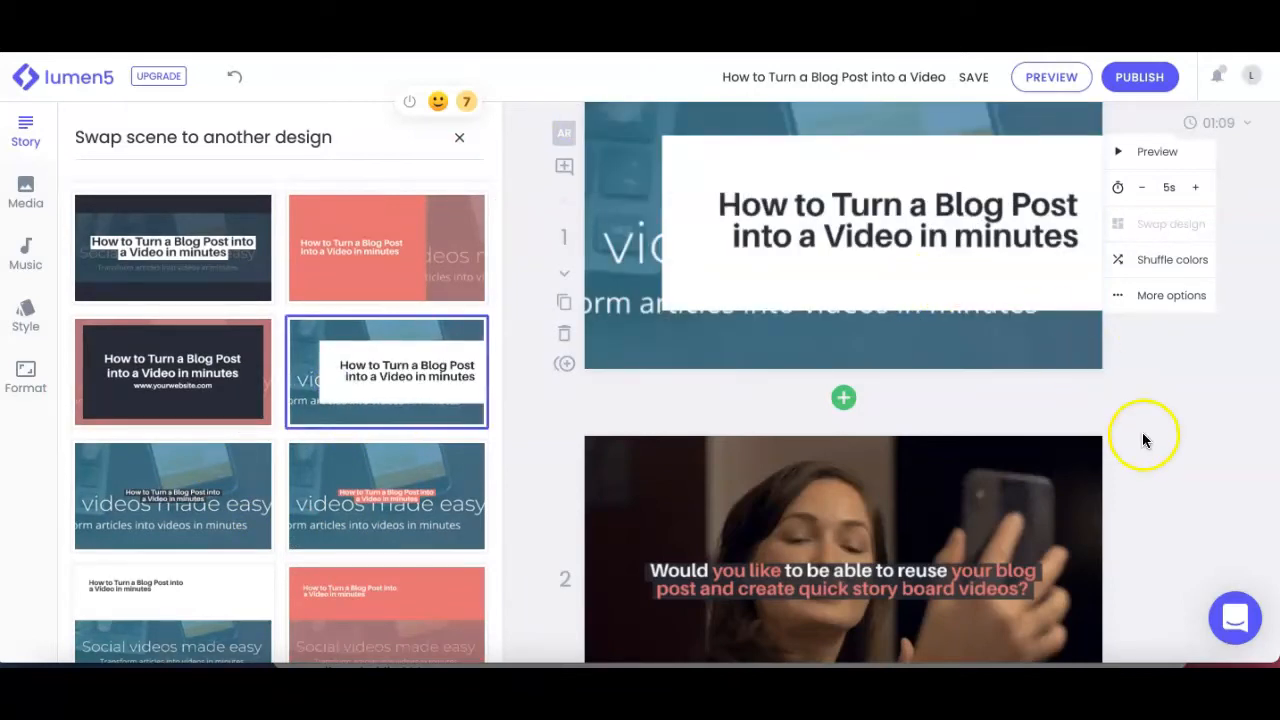
Step: Select the second scene's text and browse the available GIFs, uploaded media and stock library for visuals
scroll(1148, 400, down, 3)
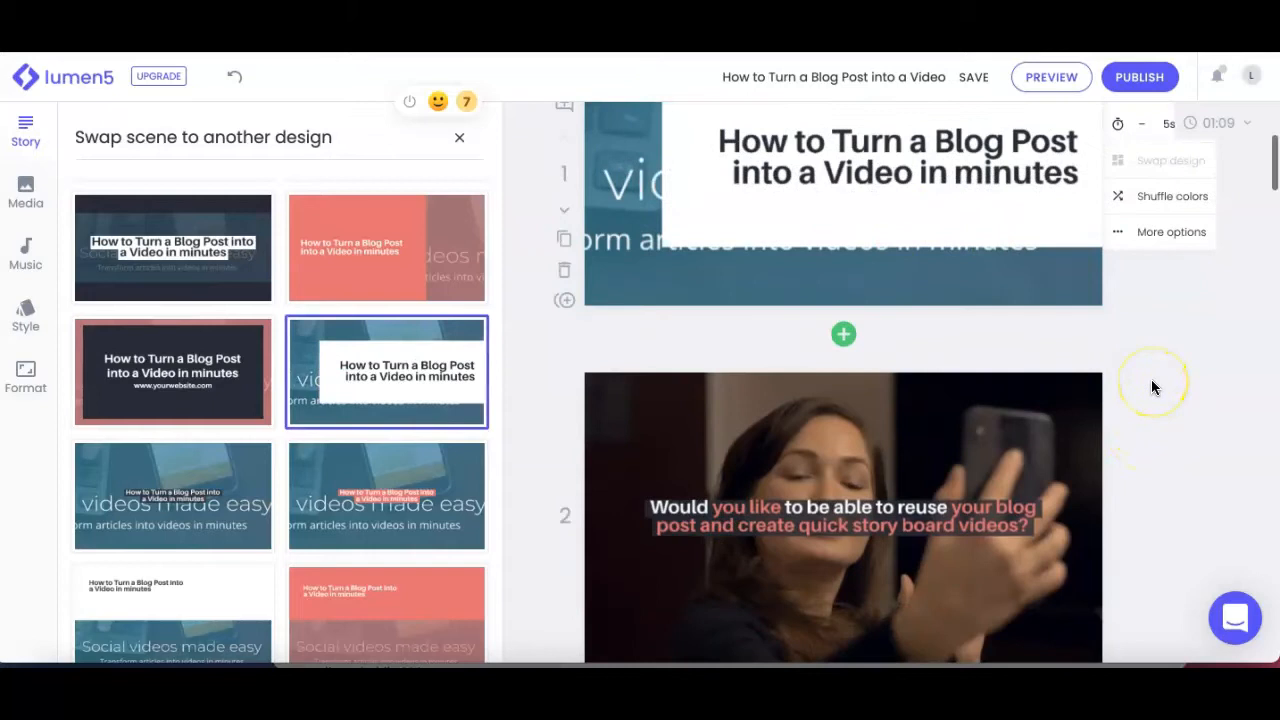
scroll(1151, 379, down, 2)
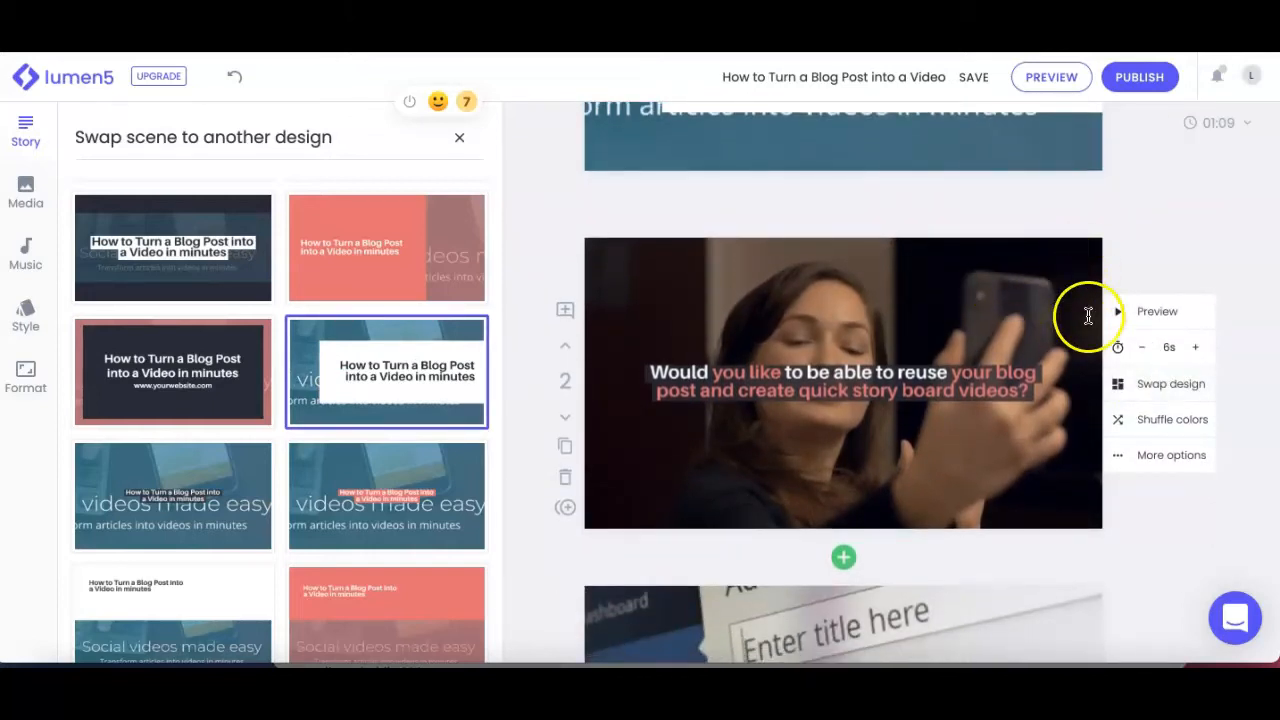
click(1020, 268)
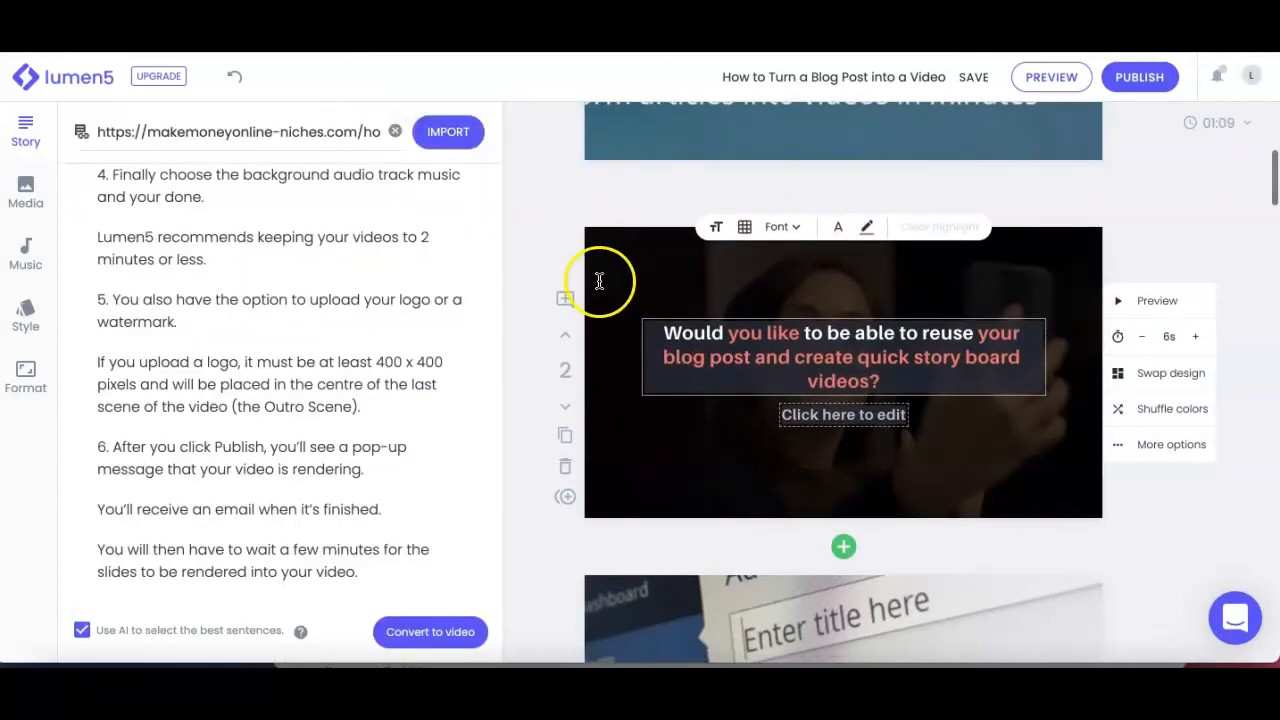
click(27, 208)
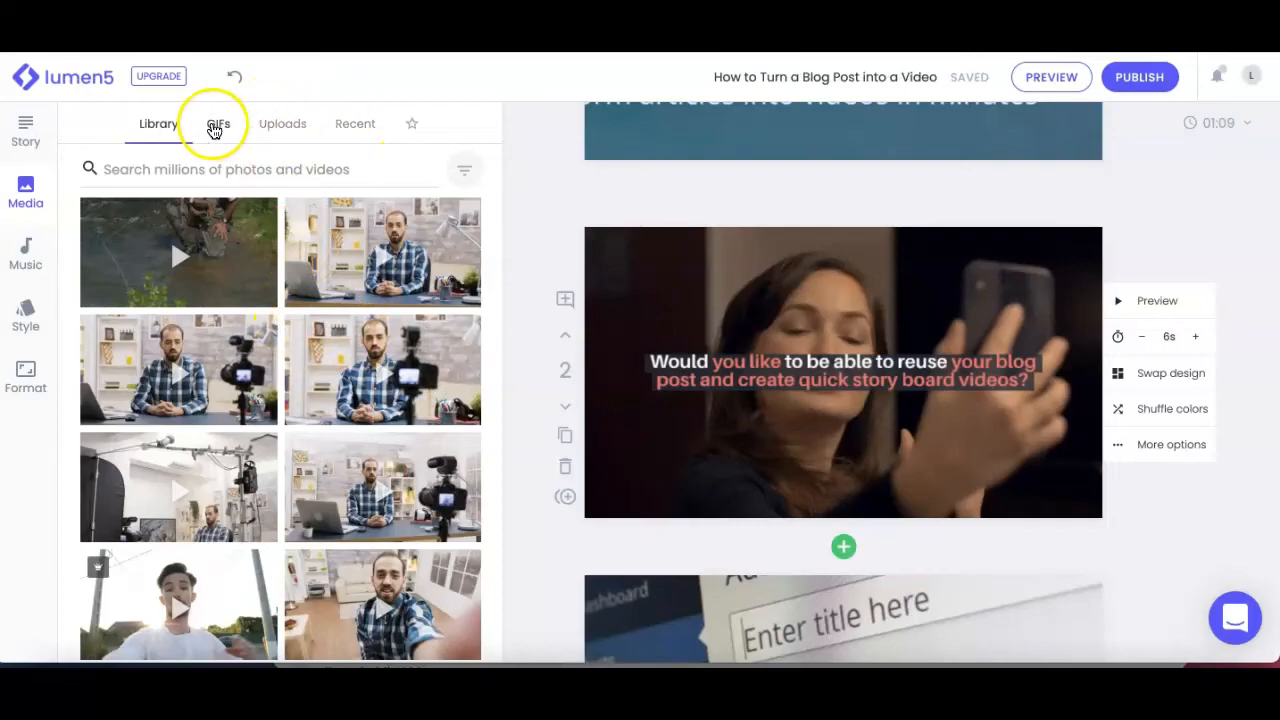
click(224, 127)
click(282, 125)
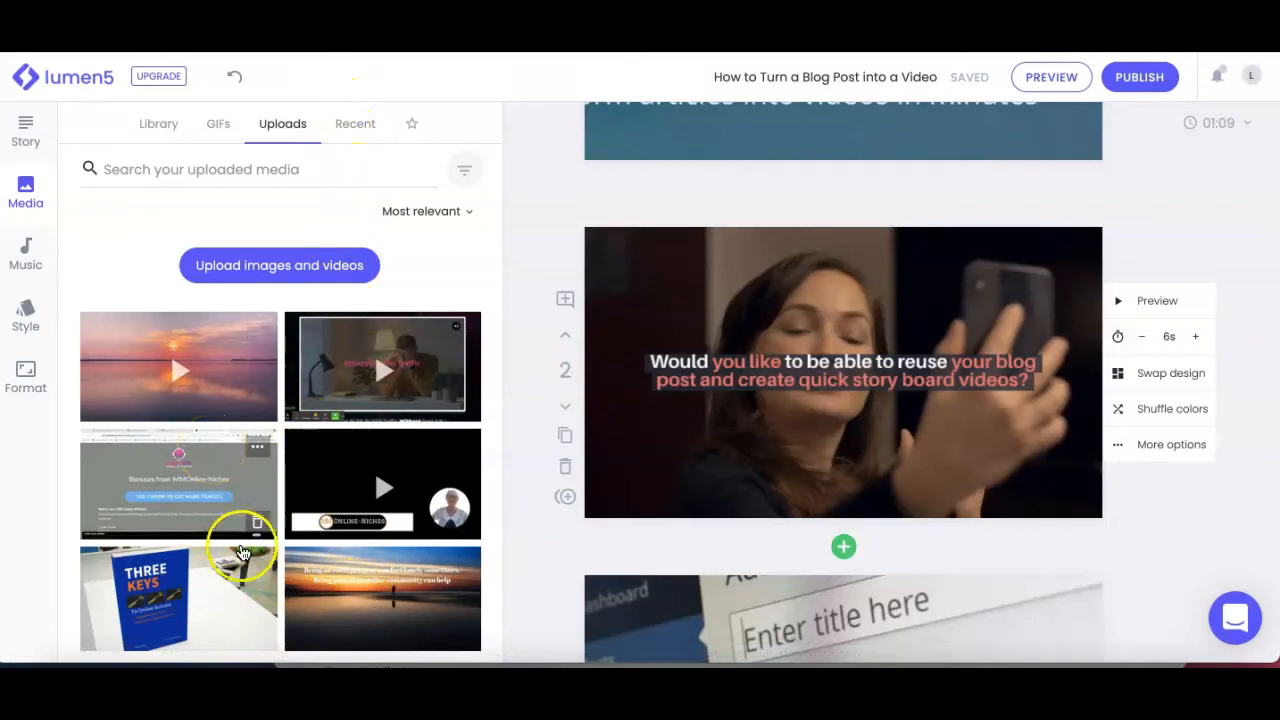
scroll(255, 552, down, 1)
scroll(255, 552, down, 1)
scroll(255, 552, up, 1)
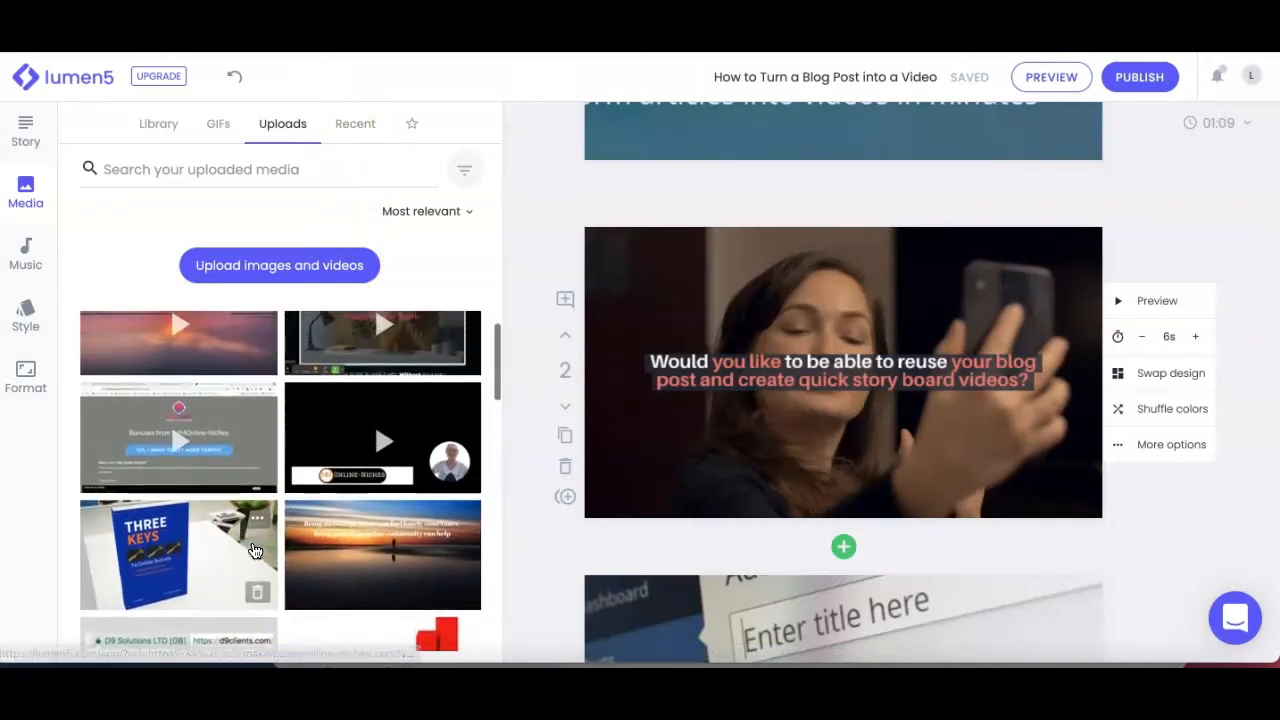
click(160, 123)
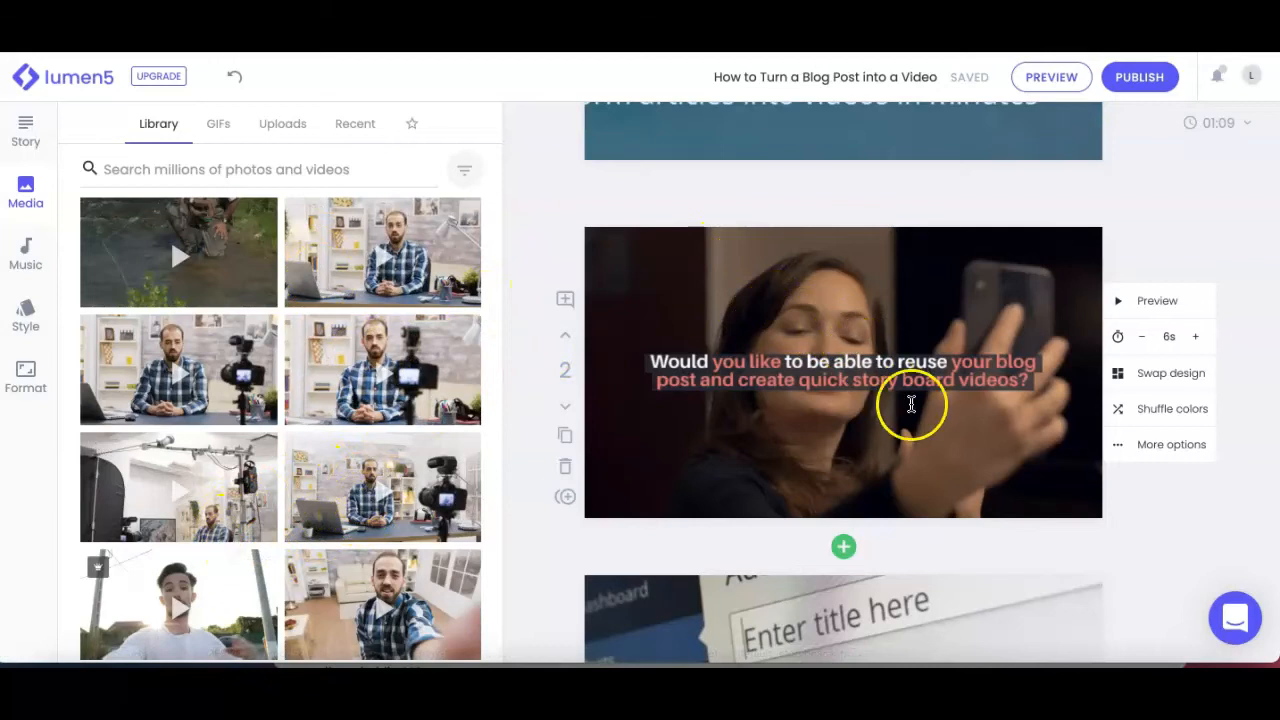
Step: Review the text, background visuals and durations of scenes 2 to 5 in the storyboard
scroll(929, 414, down, 3)
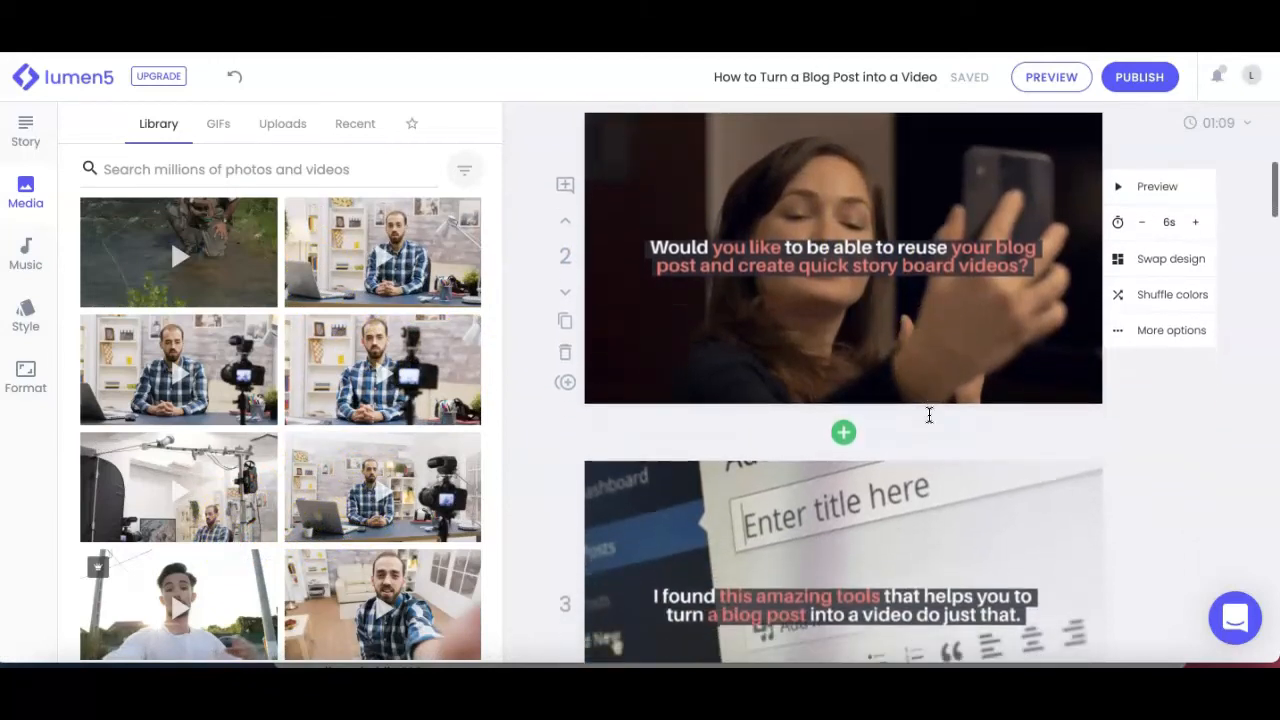
scroll(929, 414, down, 1)
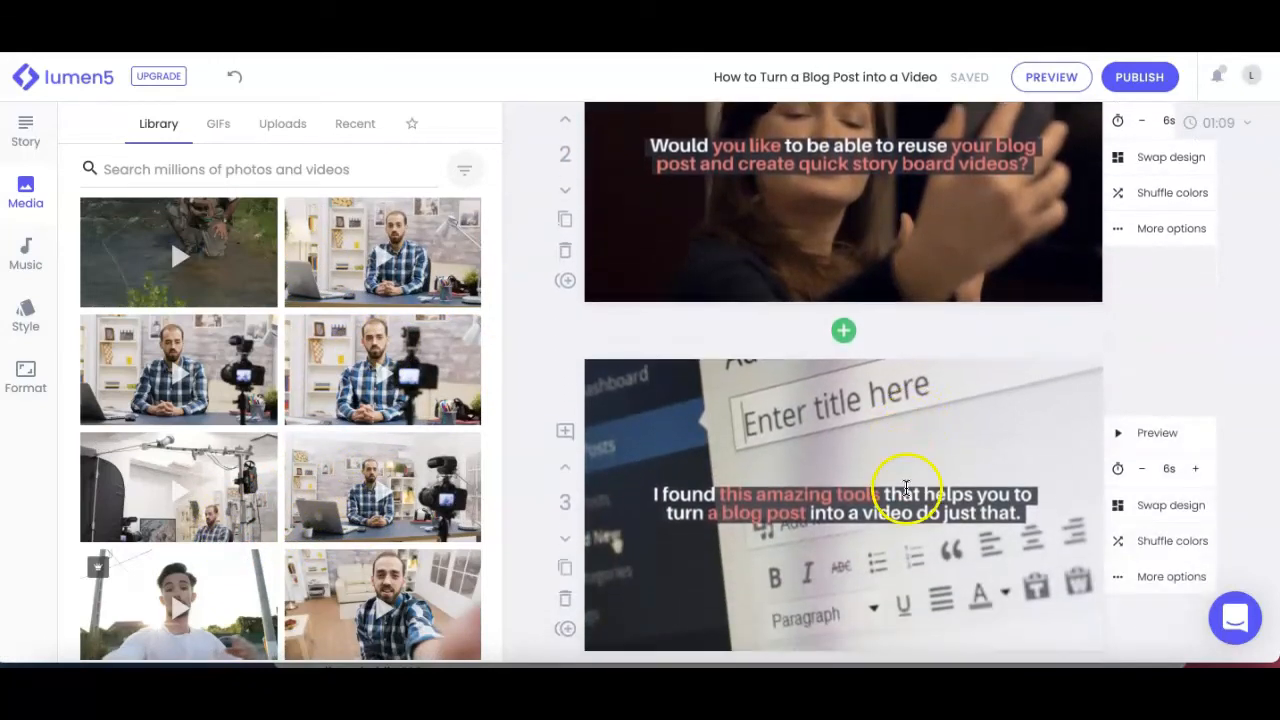
scroll(905, 488, down, 3)
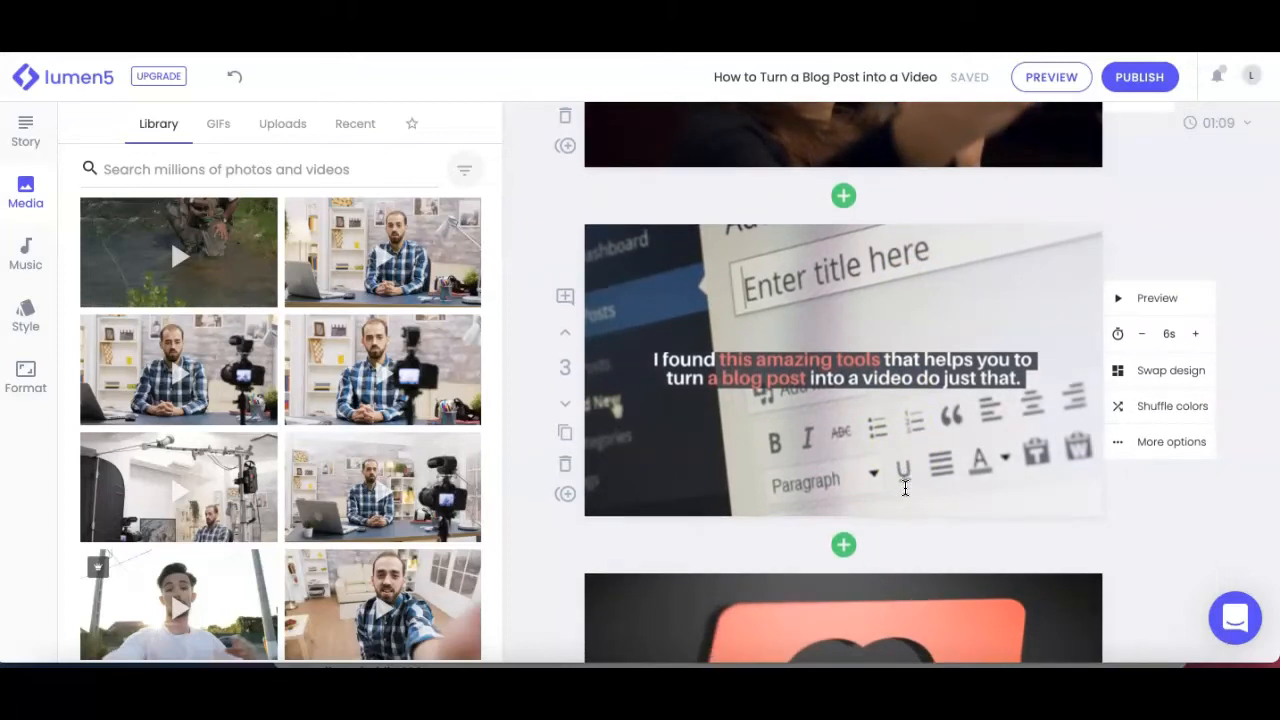
scroll(905, 488, down, 2)
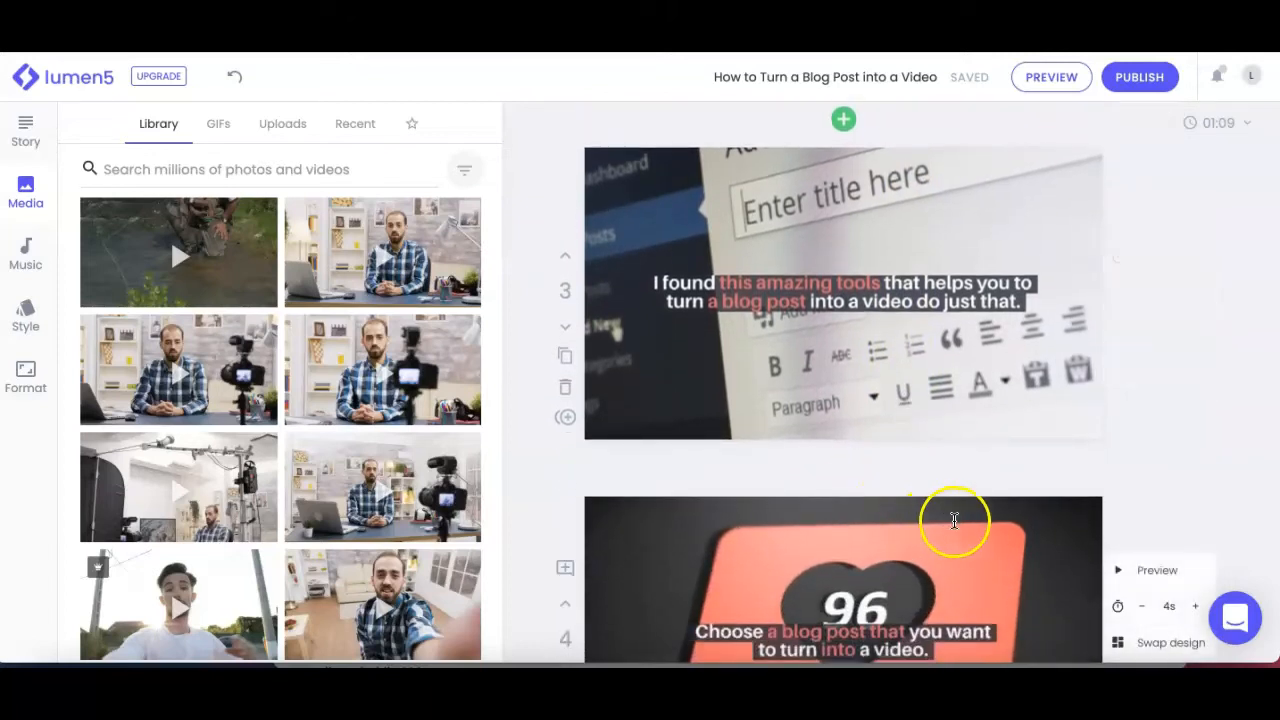
scroll(963, 394, down, 2)
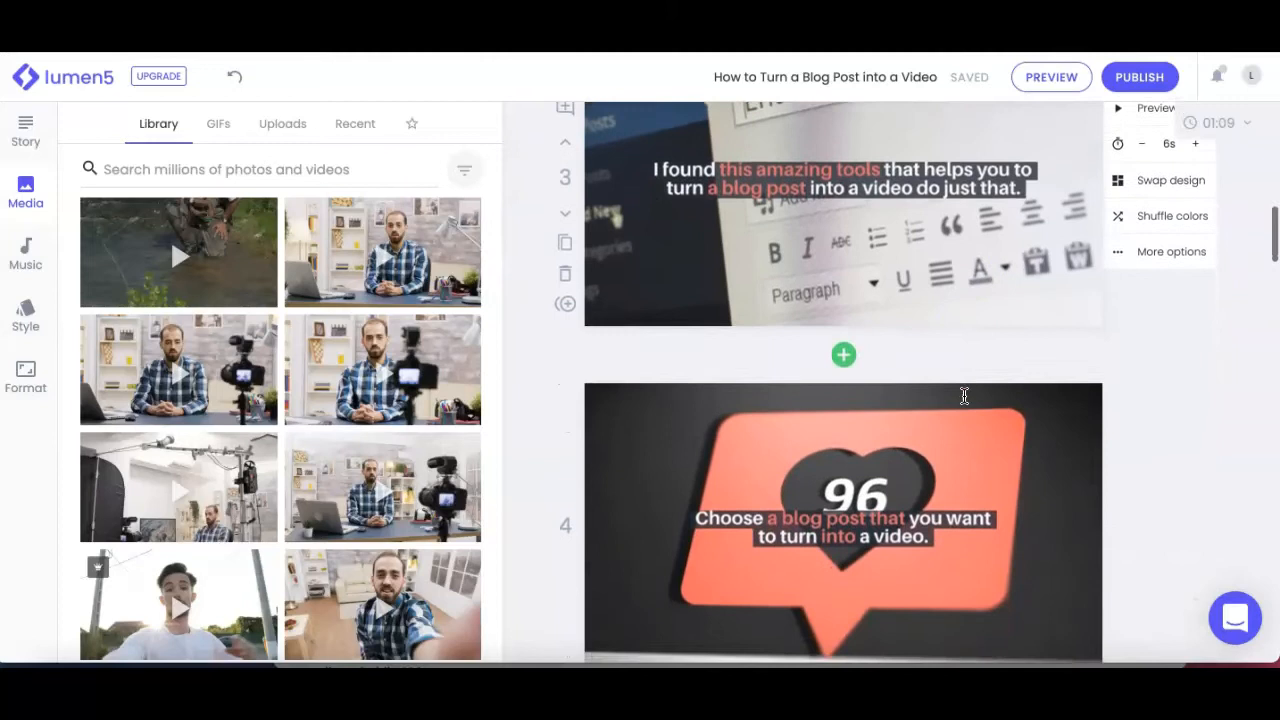
scroll(964, 396, down, 3)
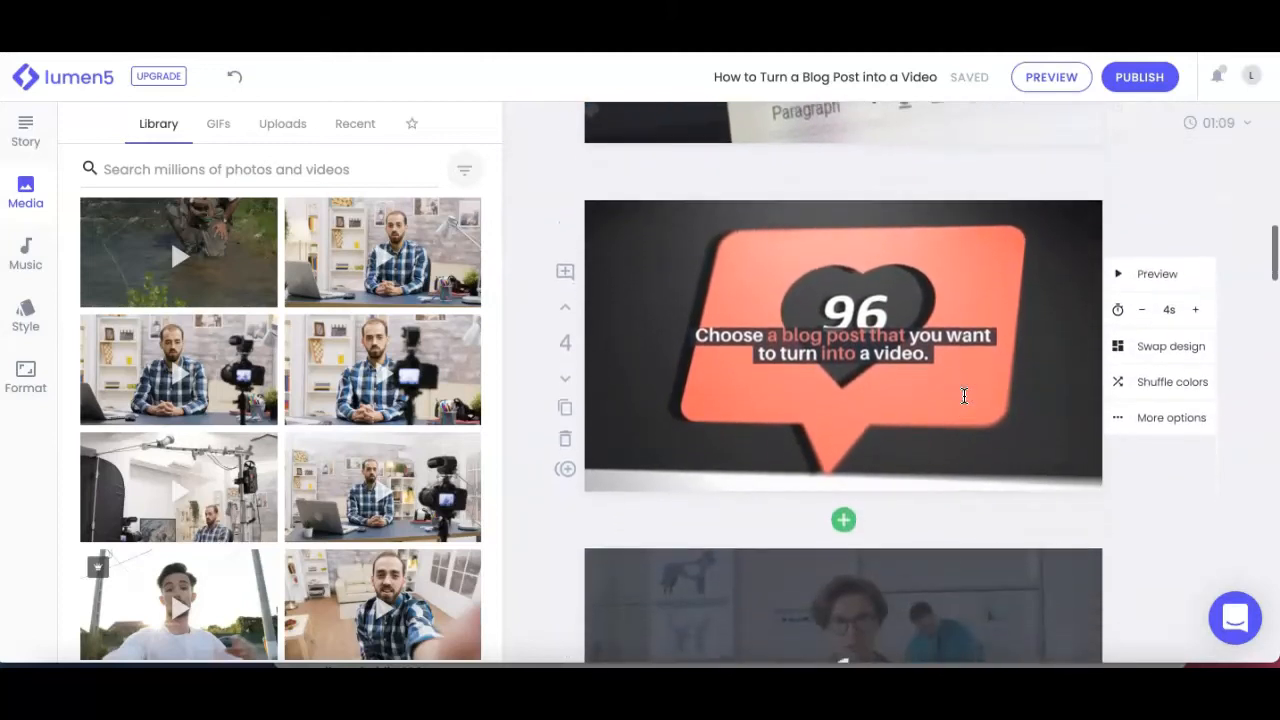
scroll(964, 396, down, 2)
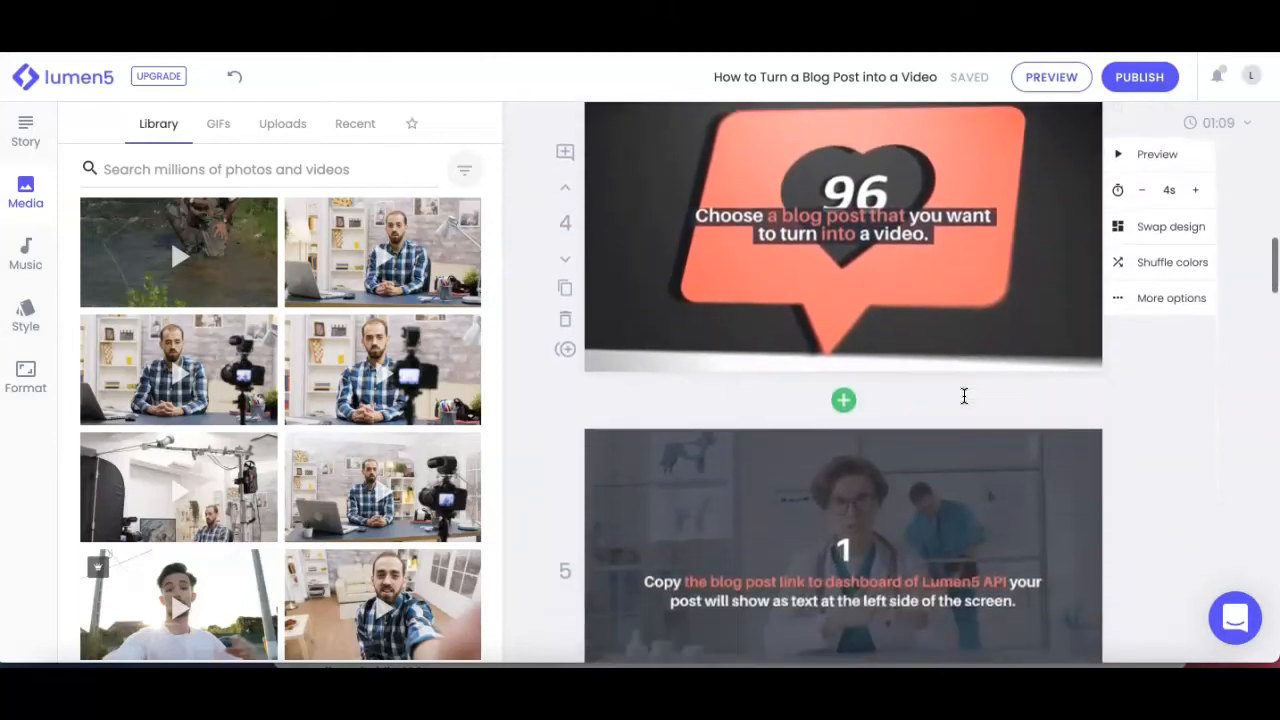
scroll(964, 396, down, 4)
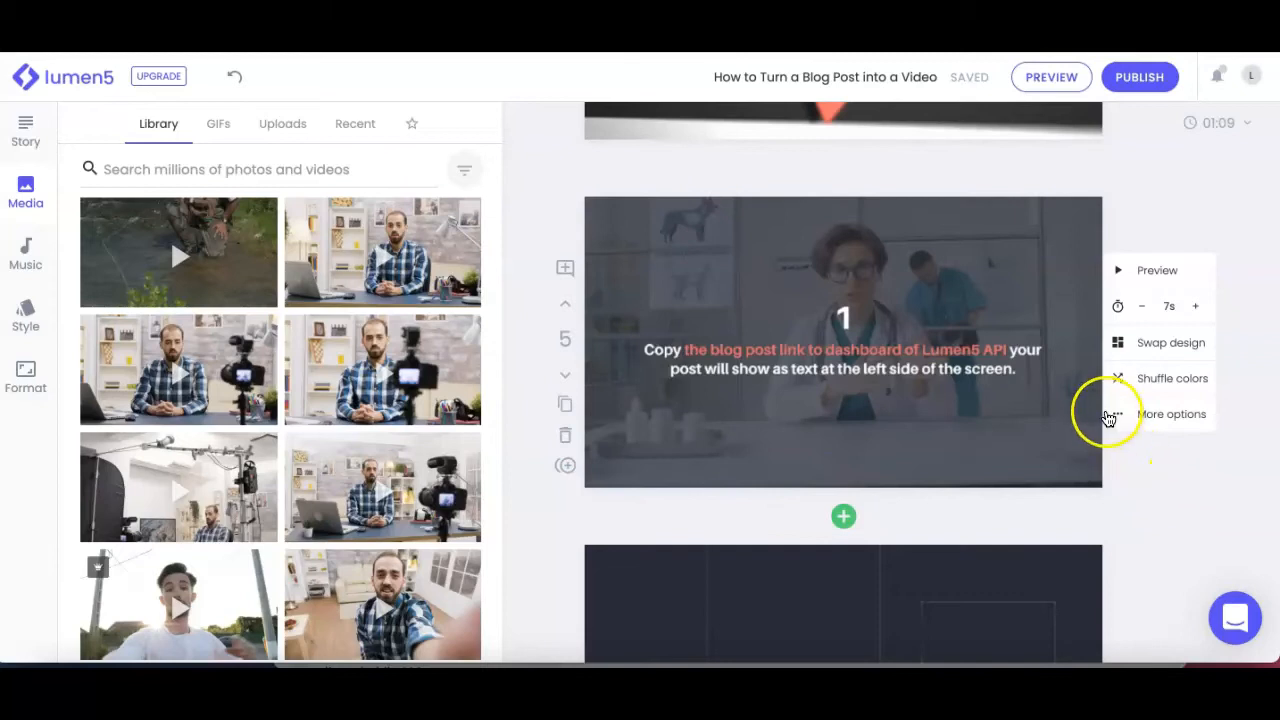
scroll(1014, 422, up, 1)
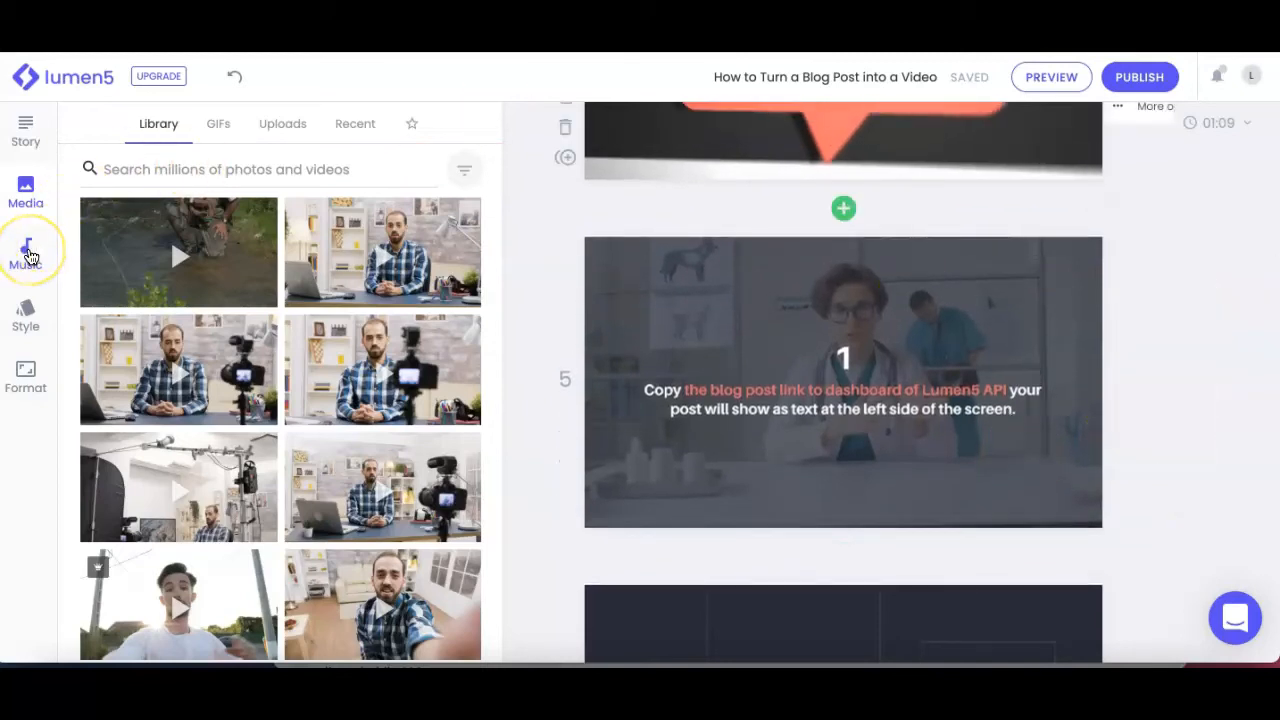
Step: Show the free background music tracks and listen to a few seconds of the Calm Background track
click(28, 258)
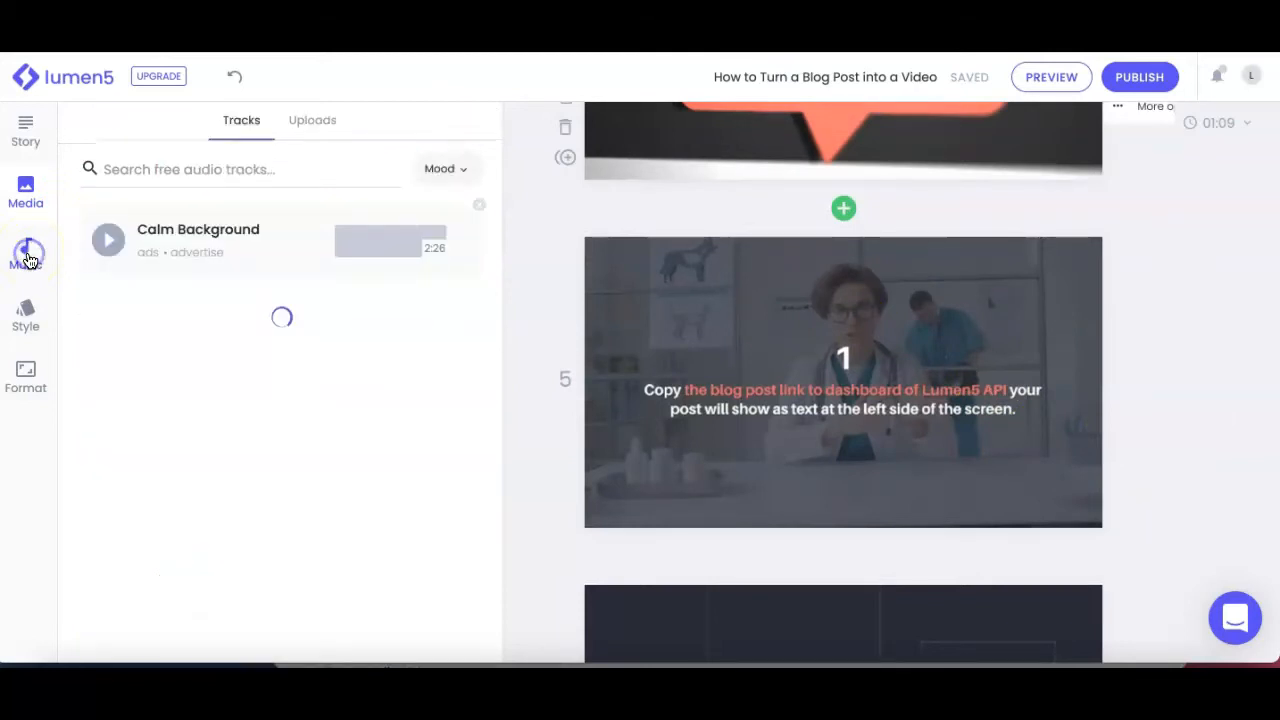
click(210, 230)
click(104, 241)
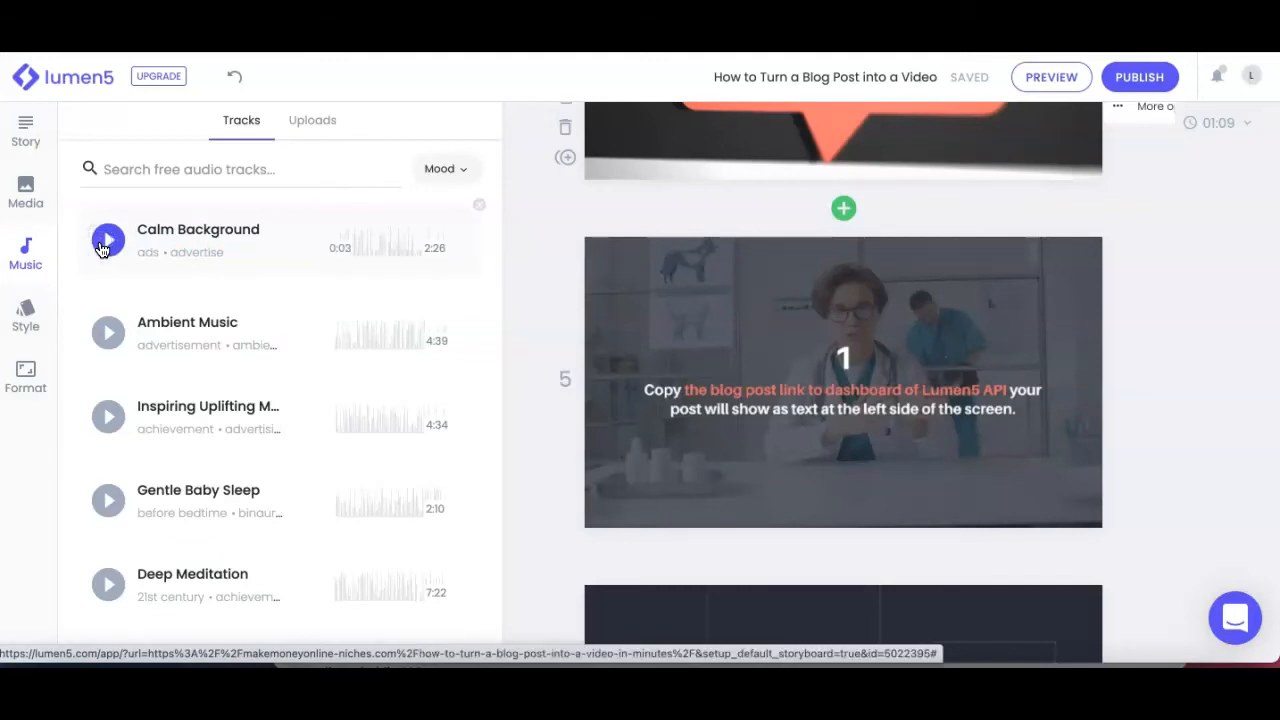
click(780, 283)
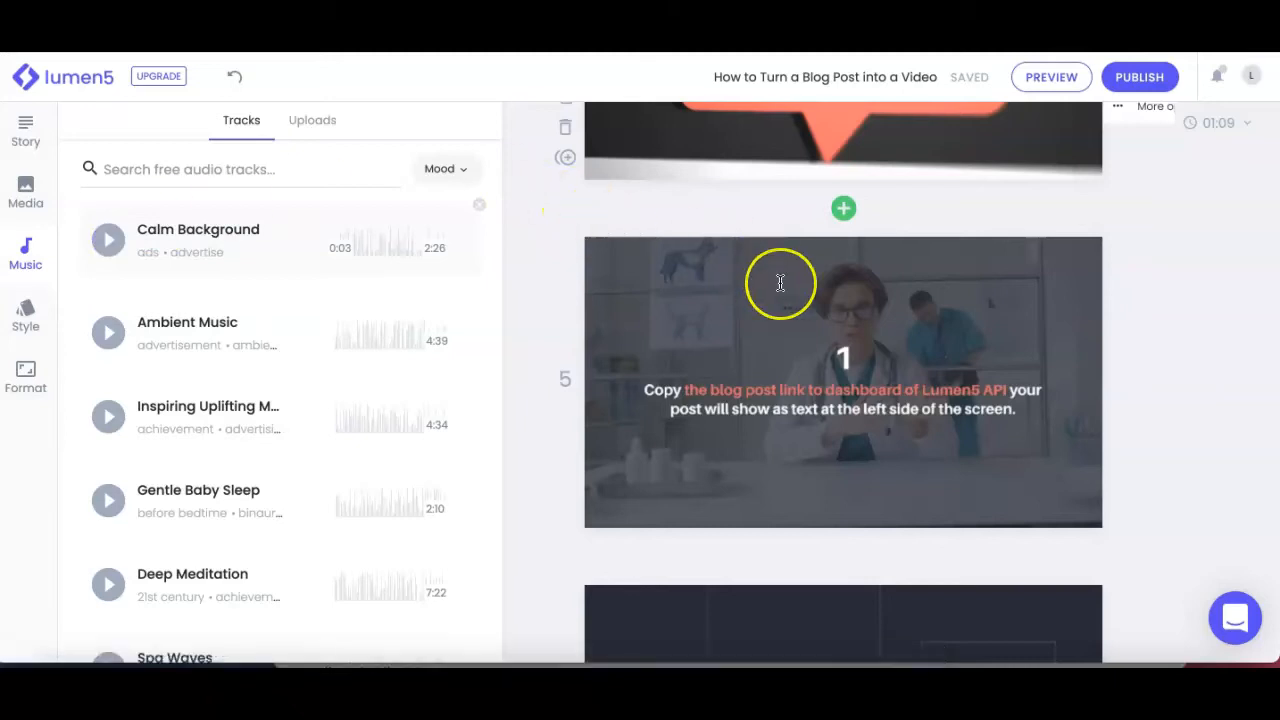
Step: Review the remaining scenes from scene 6 to the outro, checking their text and backgrounds, and go back through them
scroll(780, 283, down, 5)
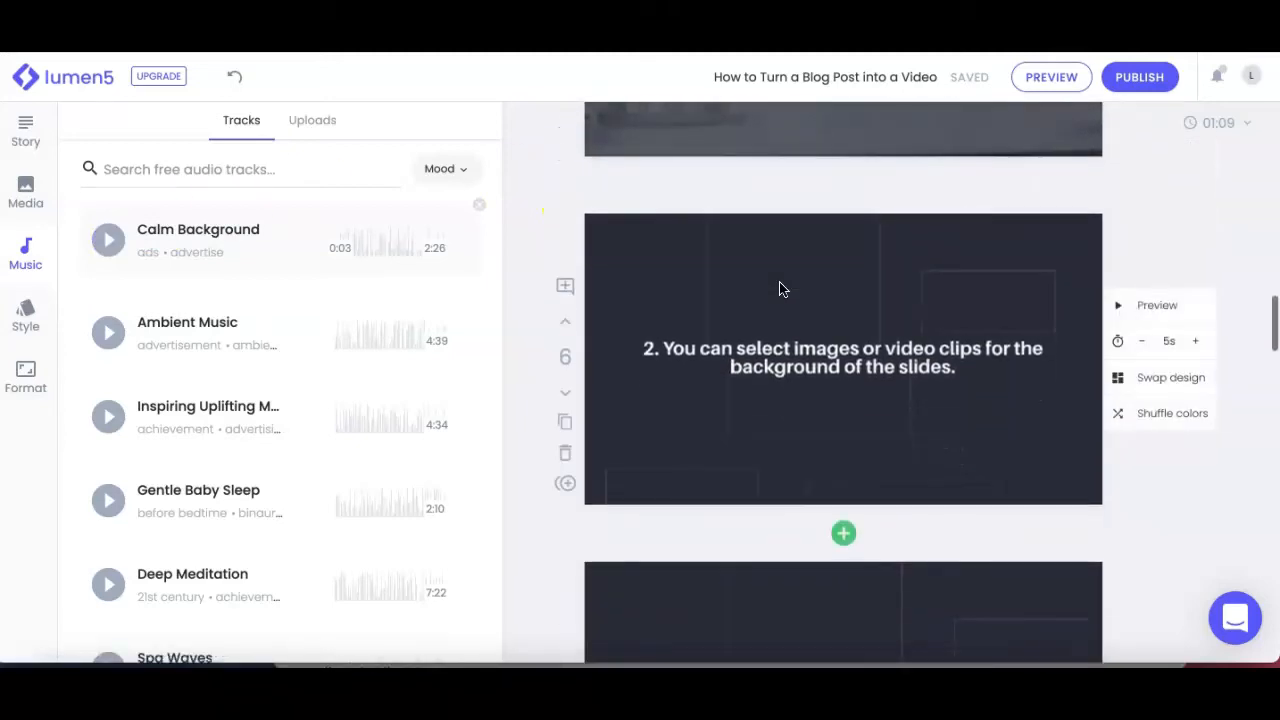
scroll(782, 289, down, 10)
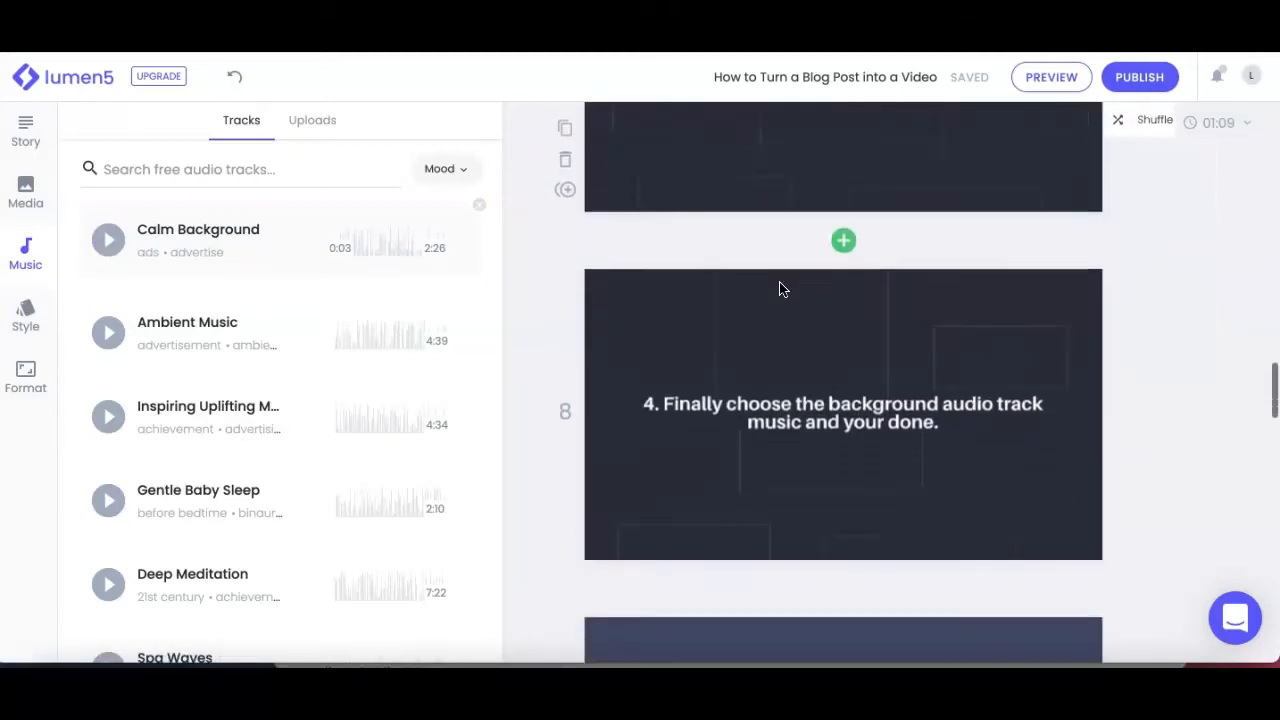
scroll(781, 289, down, 10)
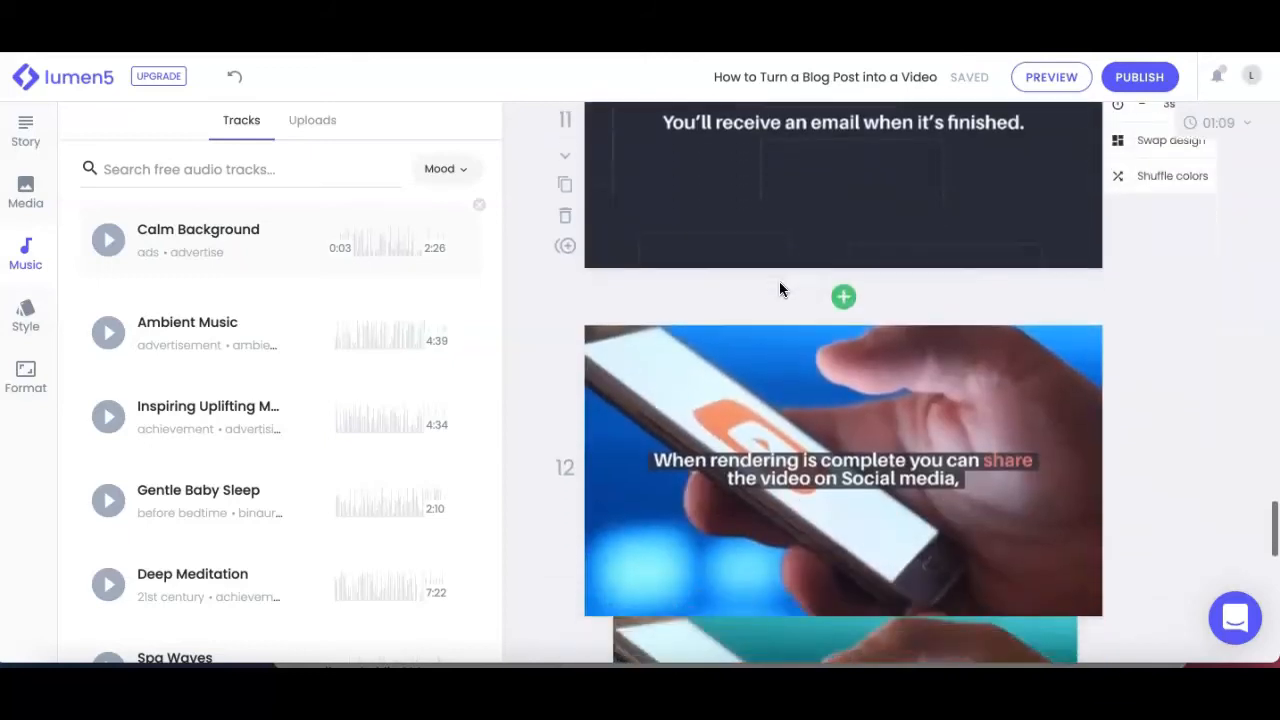
scroll(781, 289, down, 4)
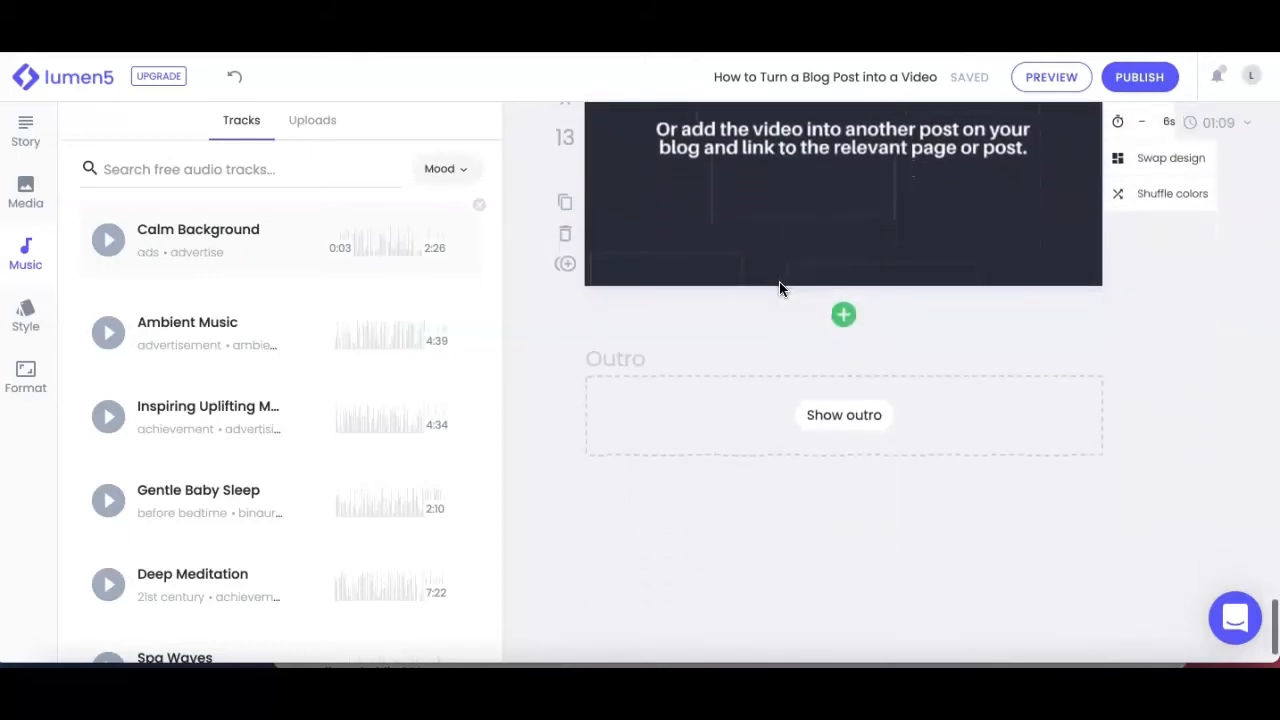
scroll(781, 289, down, 1)
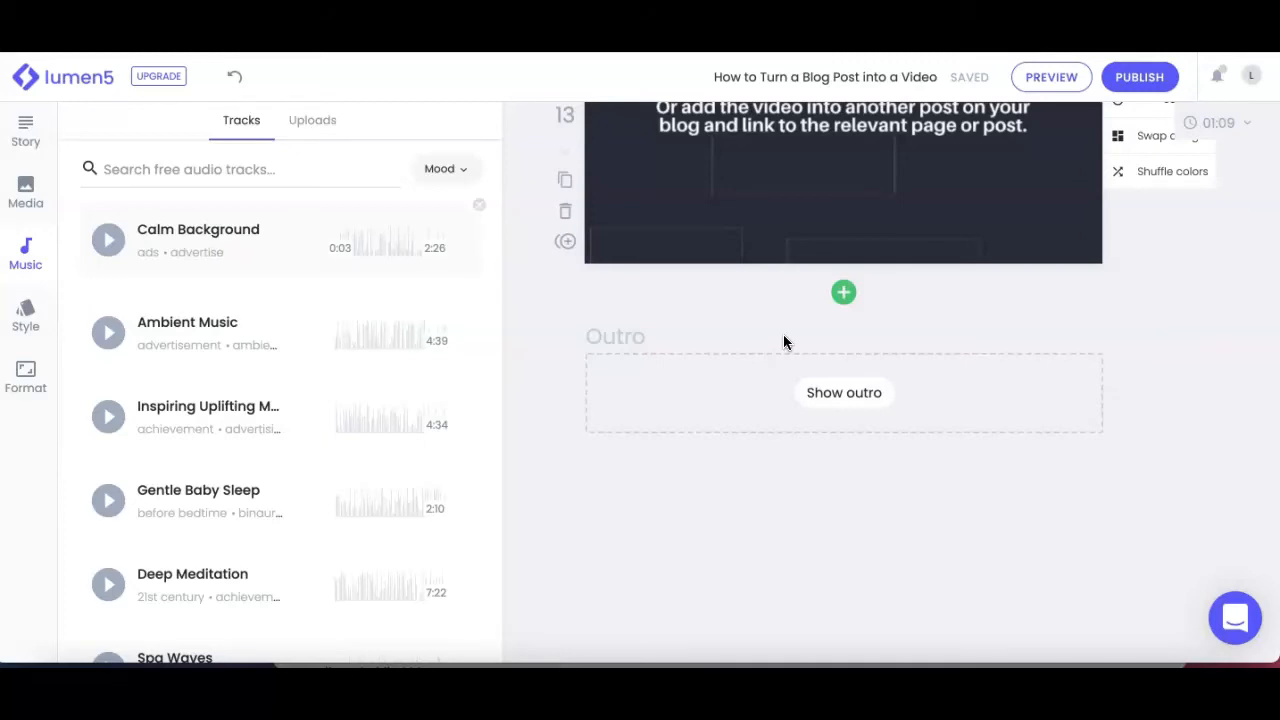
scroll(784, 342, up, 3)
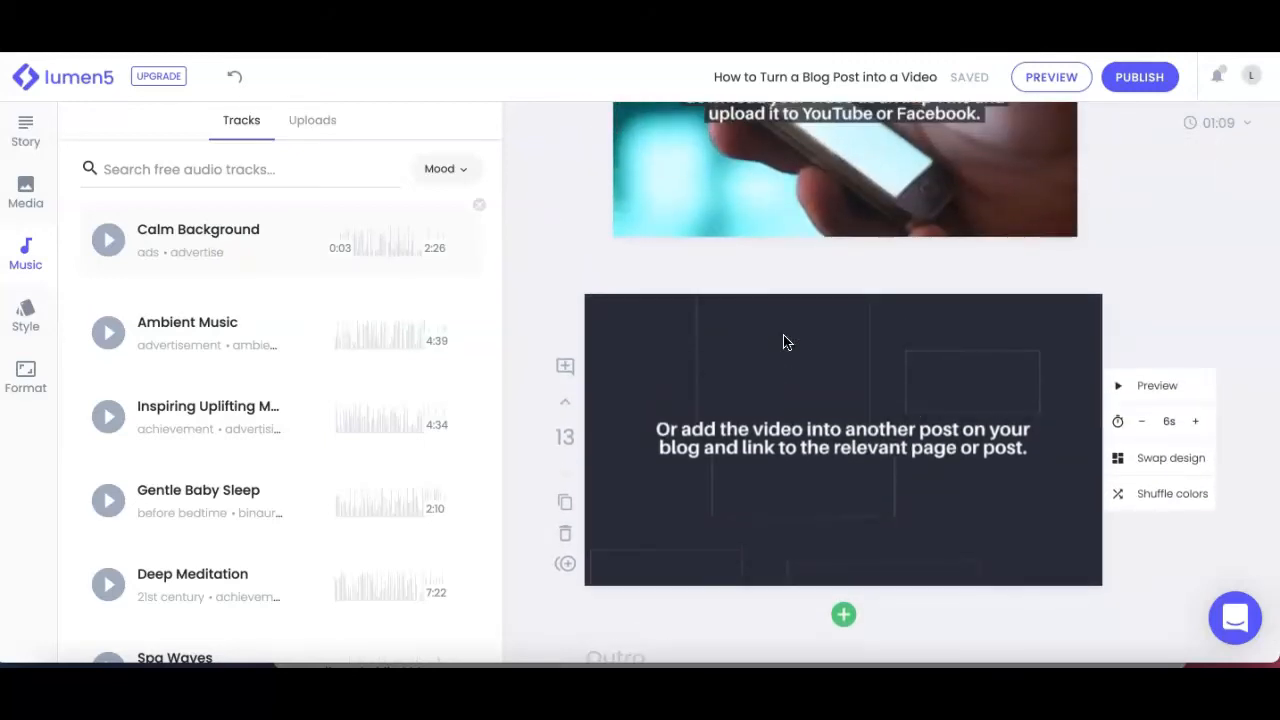
scroll(784, 342, up, 2)
scroll(783, 342, up, 4)
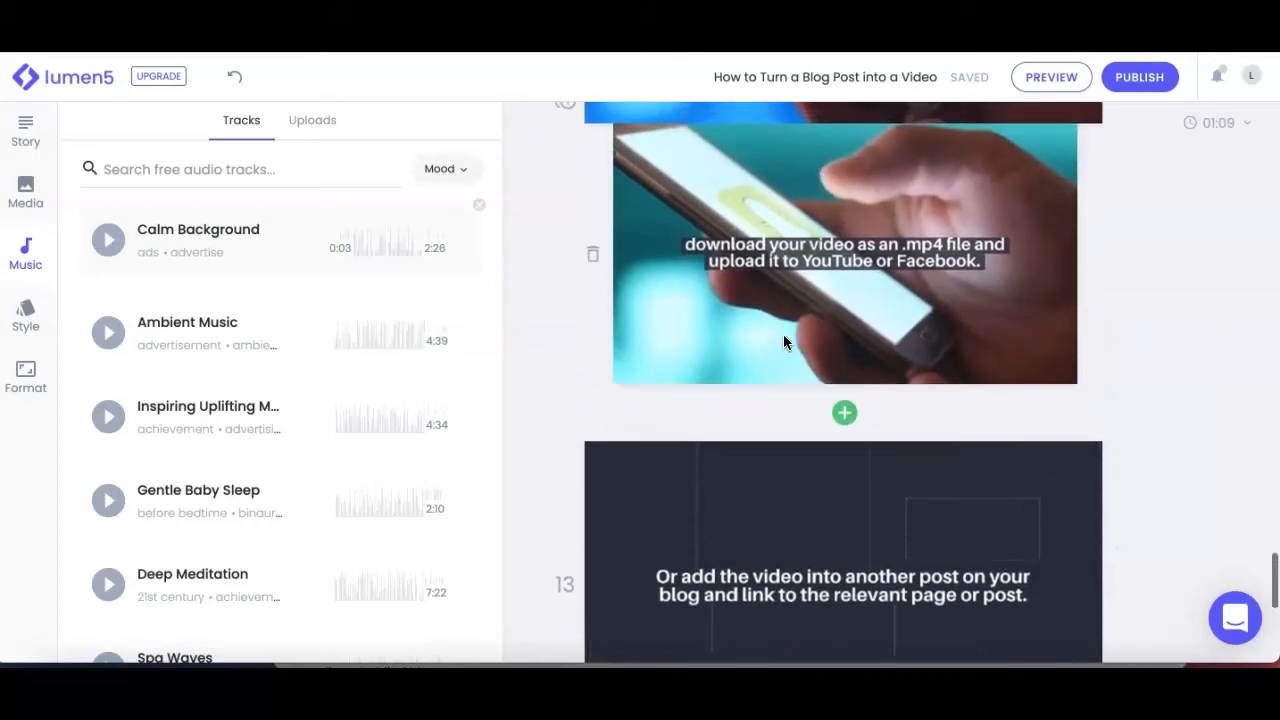
scroll(784, 342, up, 7)
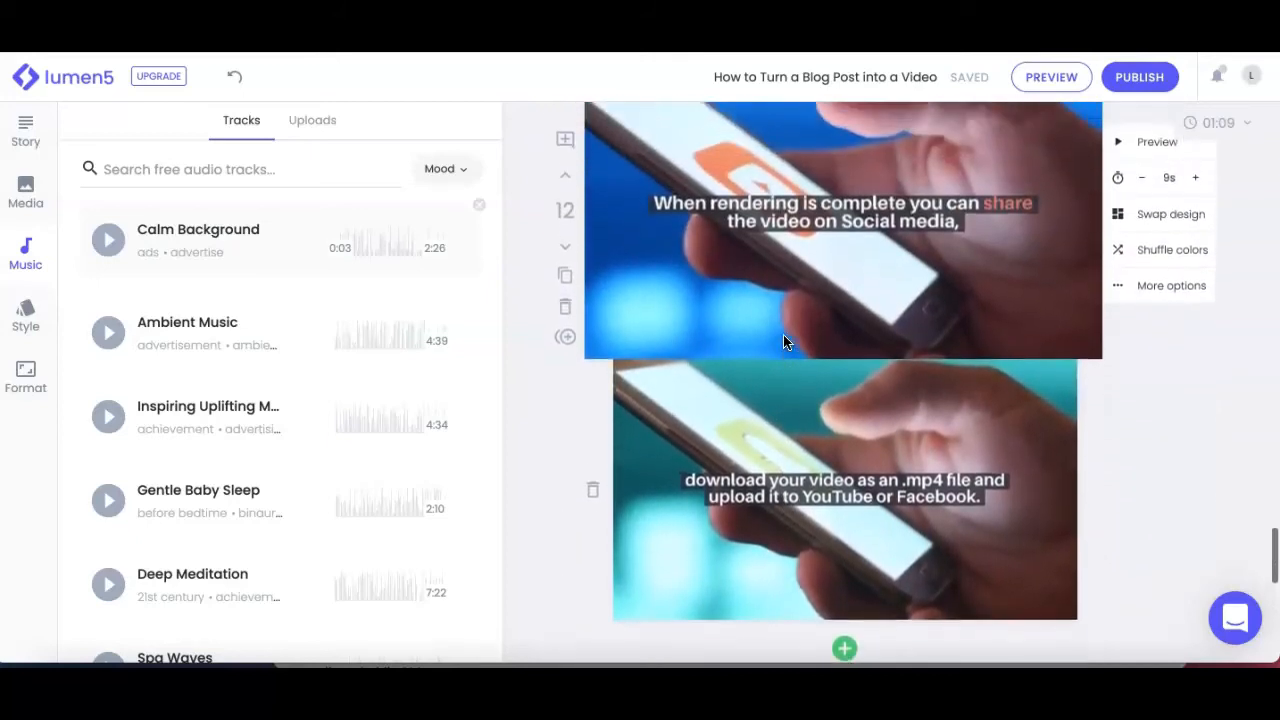
scroll(785, 336, up, 8)
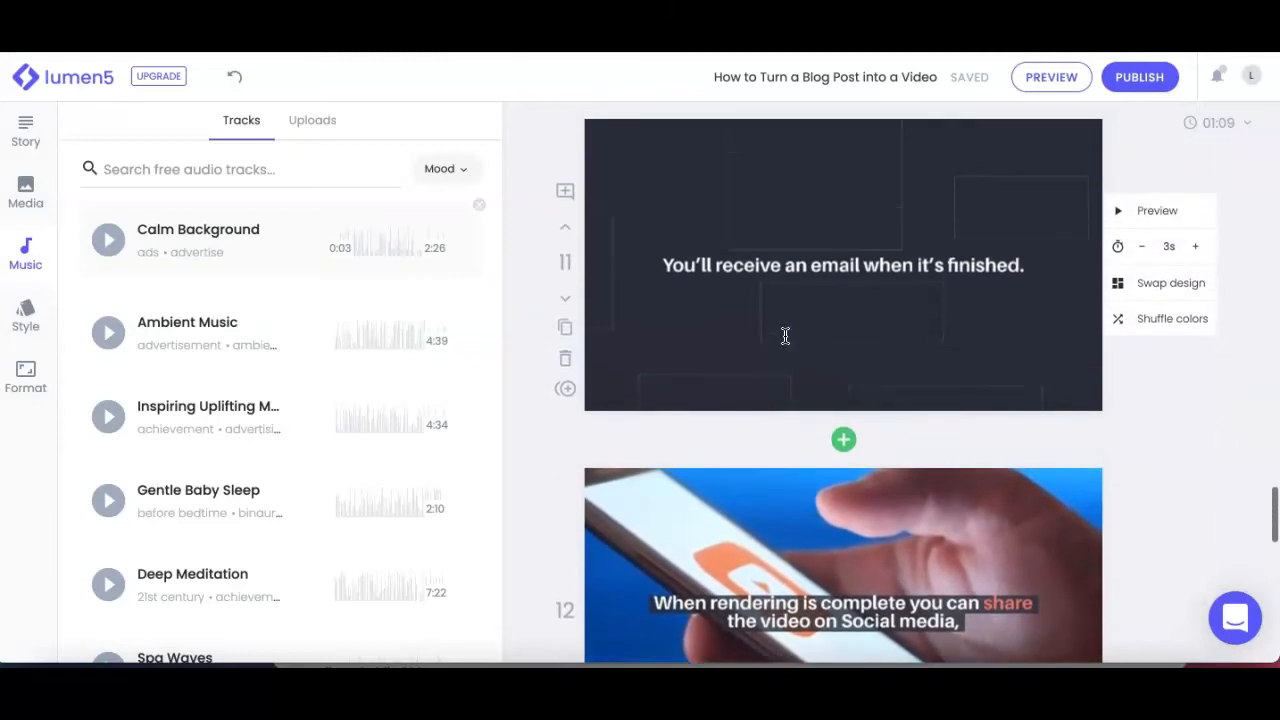
scroll(785, 336, up, 15)
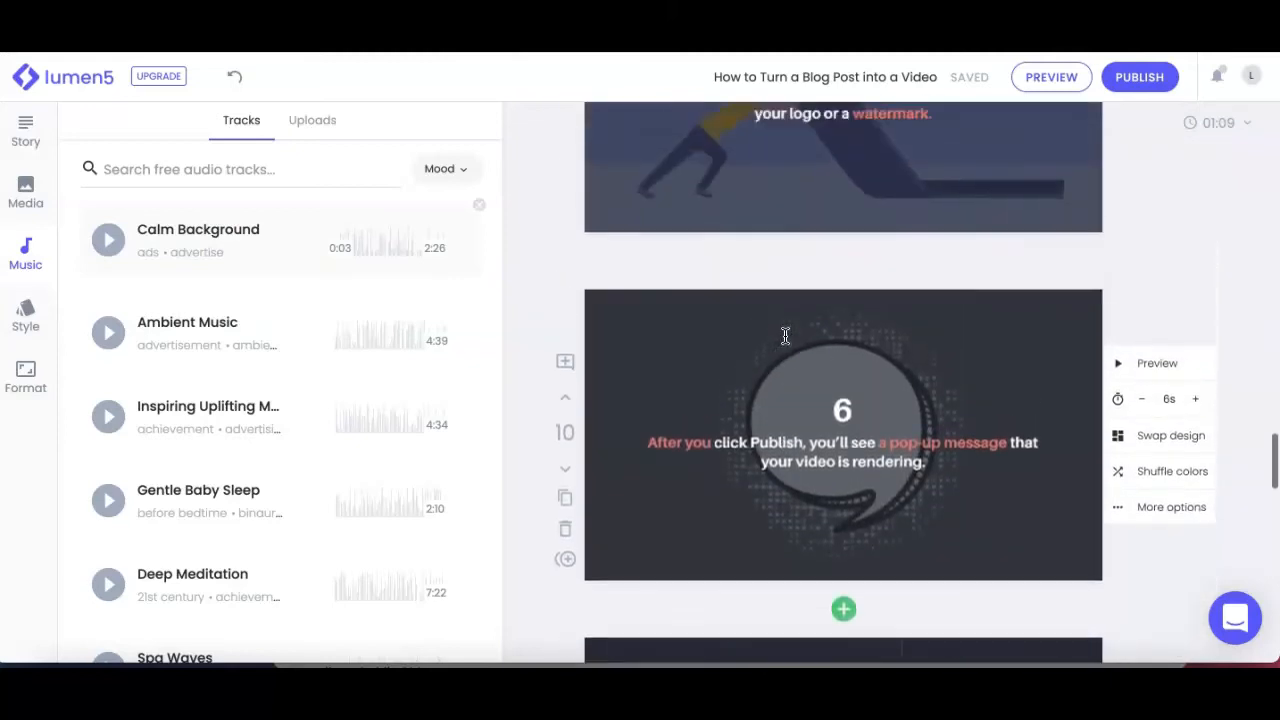
scroll(785, 336, up, 20)
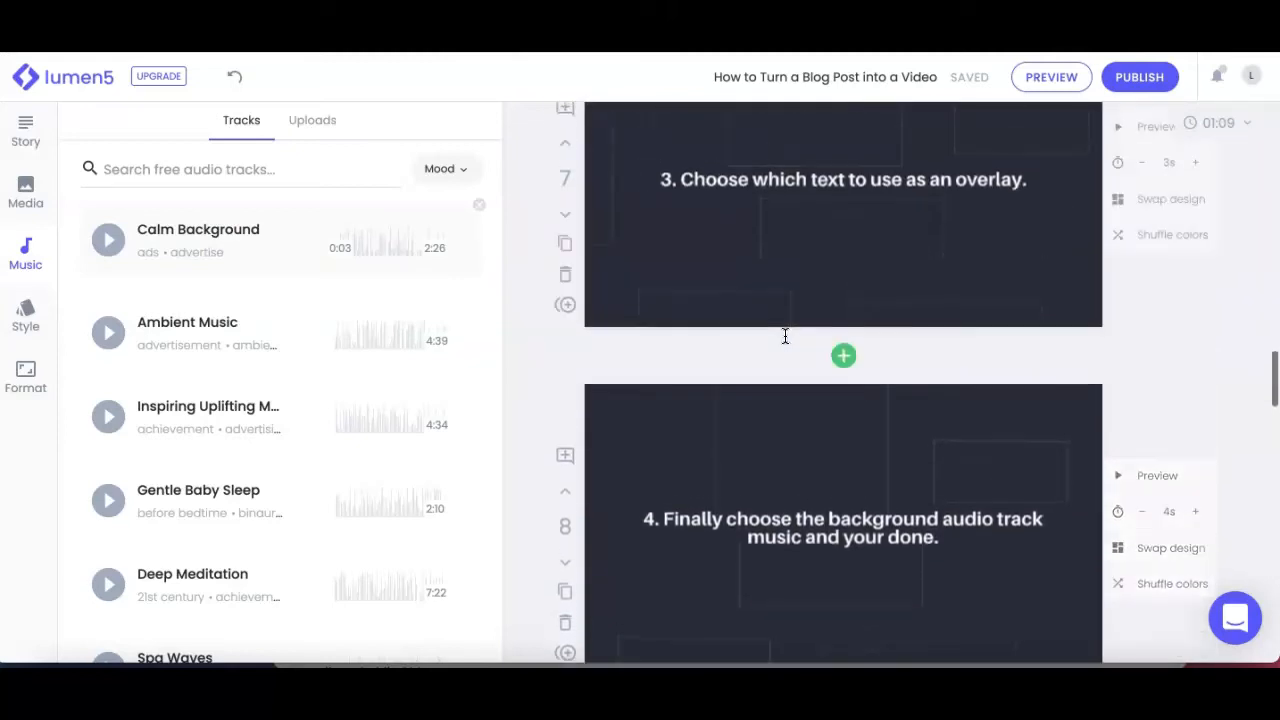
Step: Go back to the opening scene, look over the voiceover recorder with its timeline and microphone choice, and close it without recording
scroll(785, 336, up, 20)
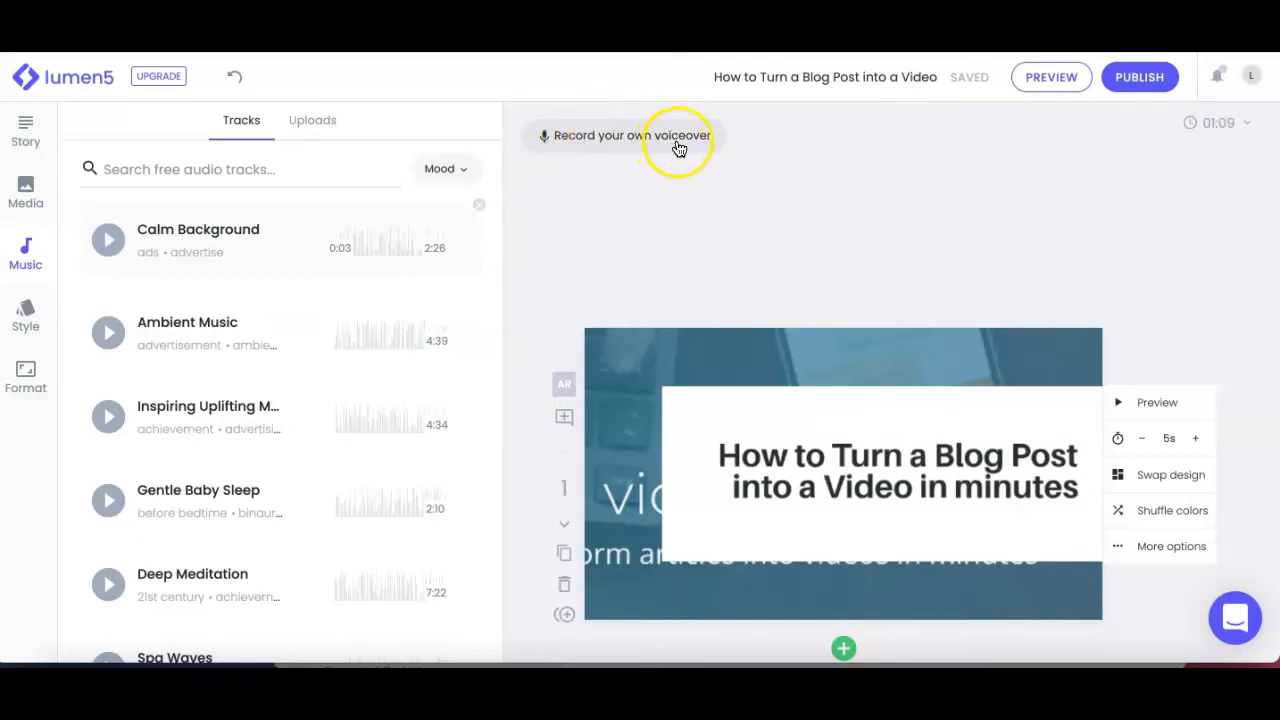
click(606, 137)
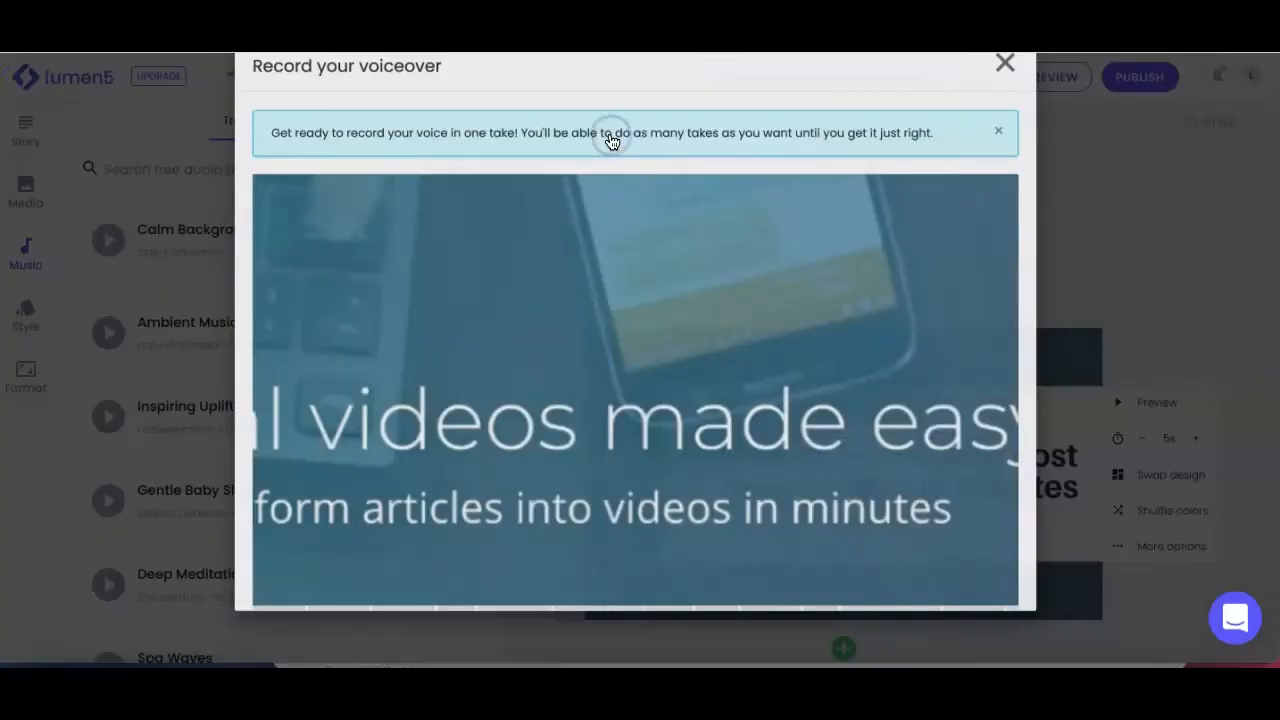
scroll(557, 314, down, 2)
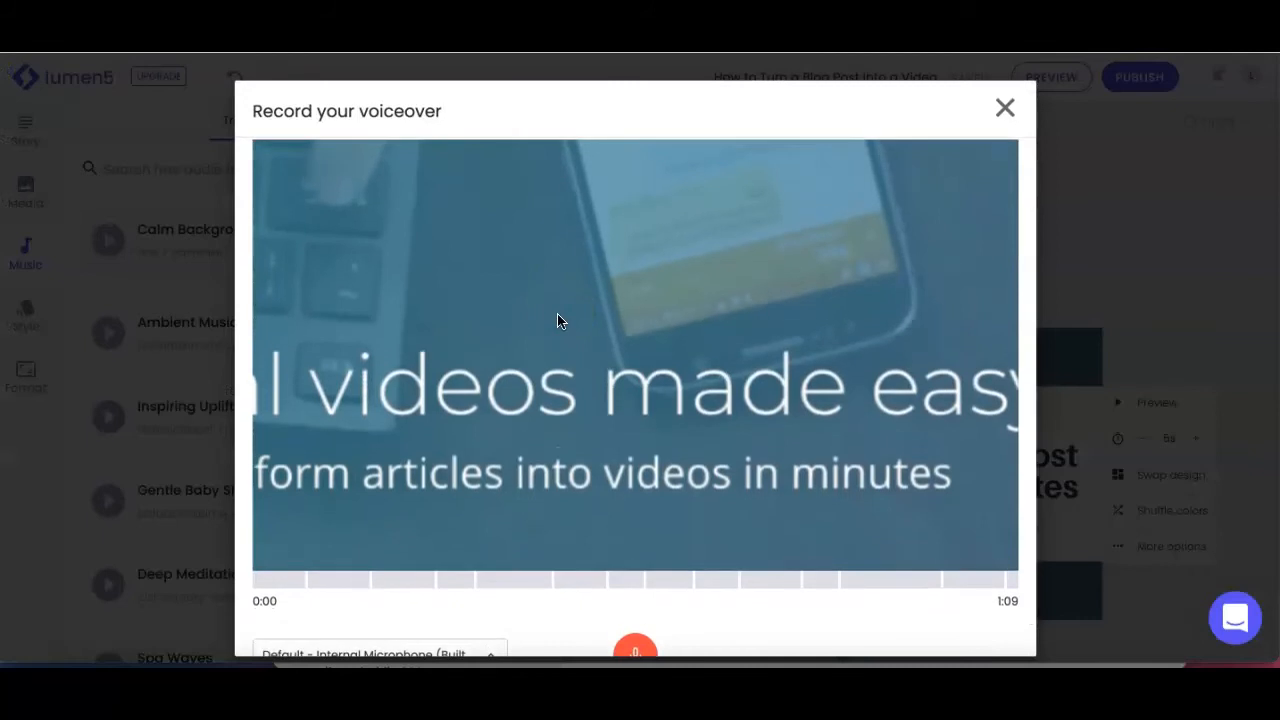
scroll(557, 320, down, 1)
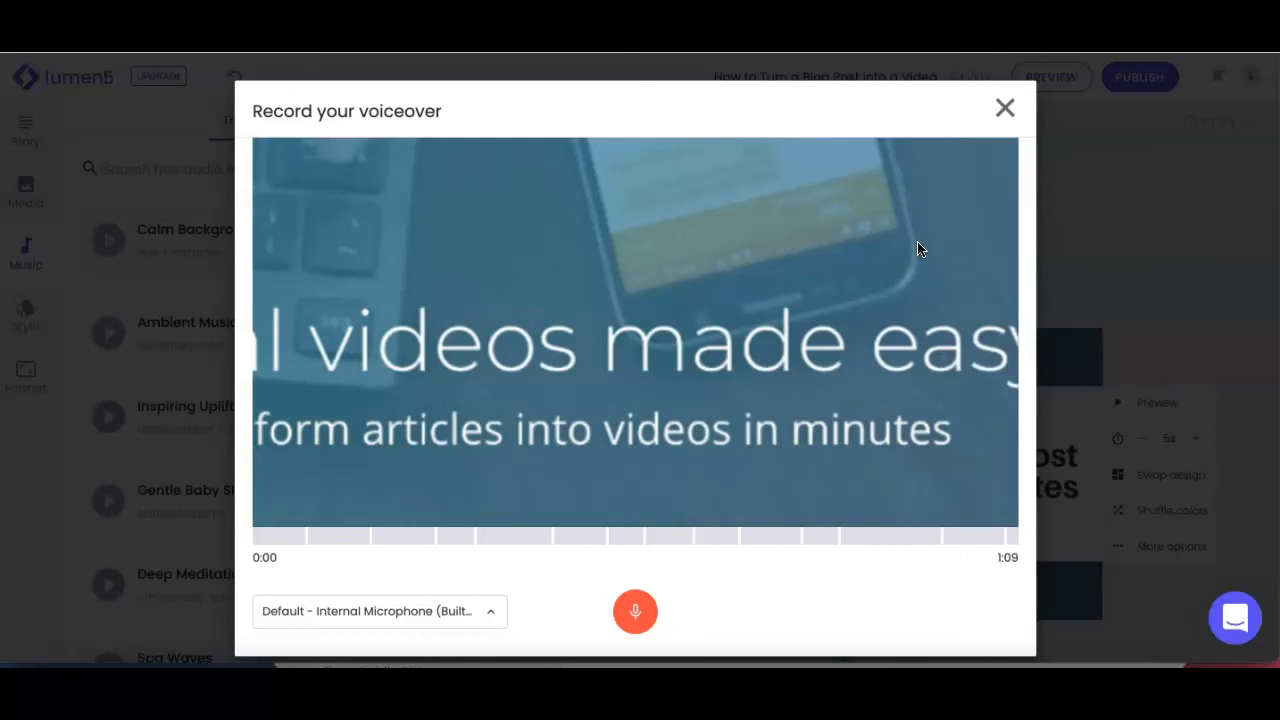
click(1006, 109)
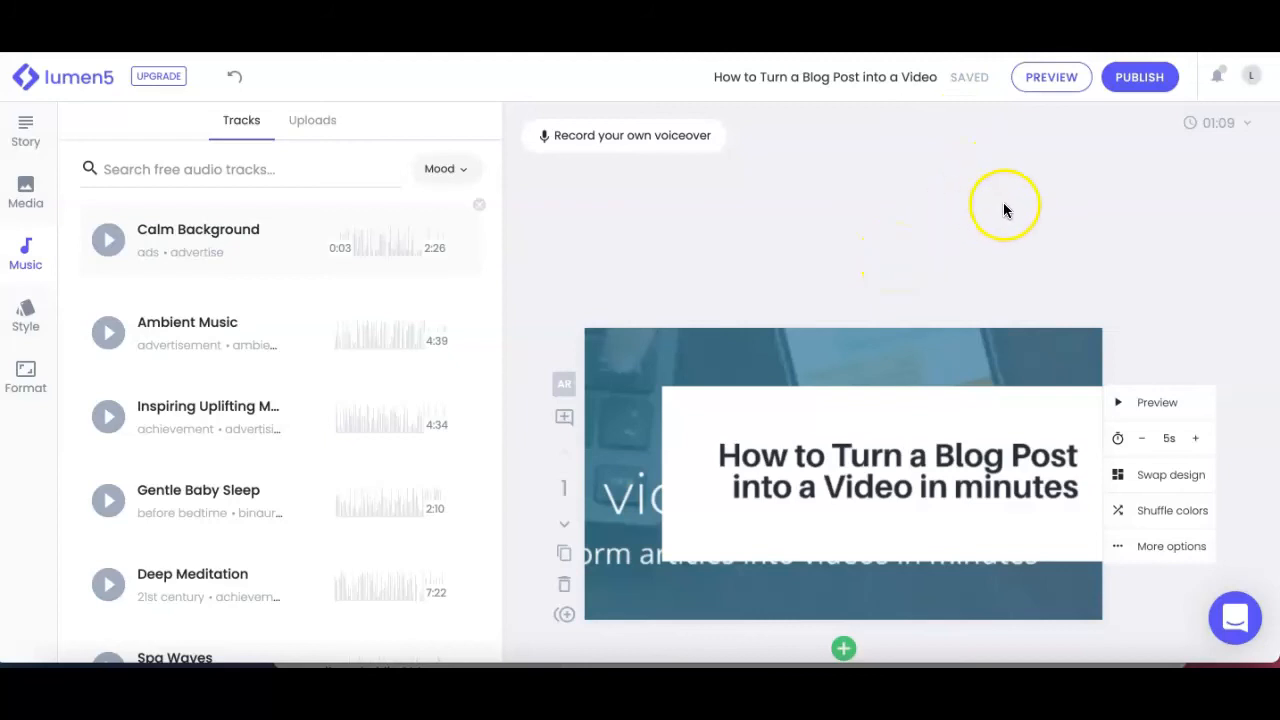
Step: Watch a preview of the whole draft video up to the fifth scene and close it
click(1054, 80)
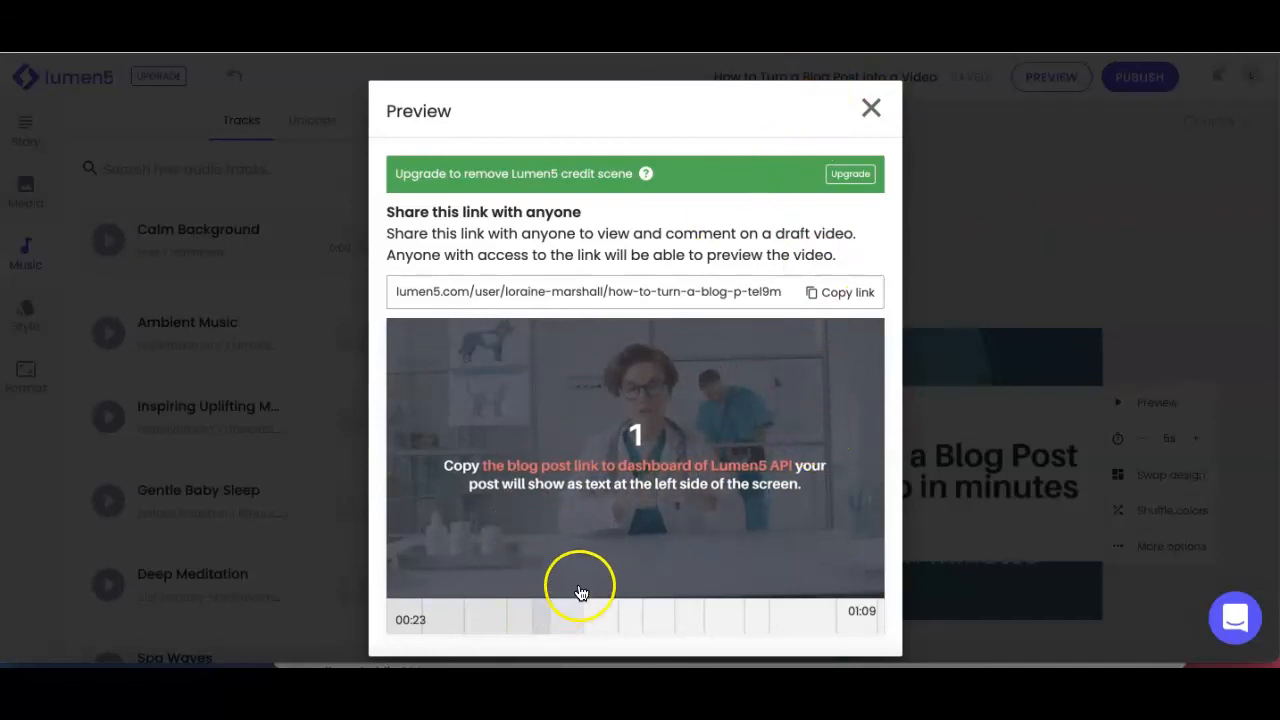
click(871, 106)
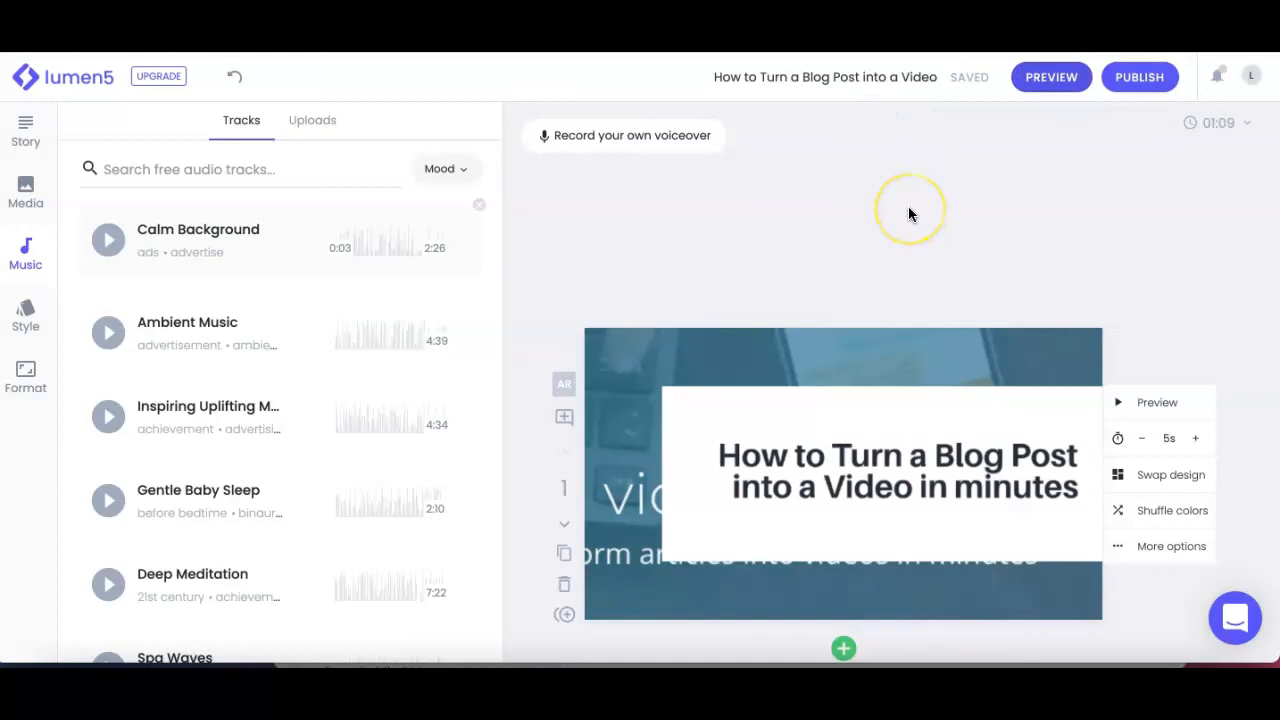